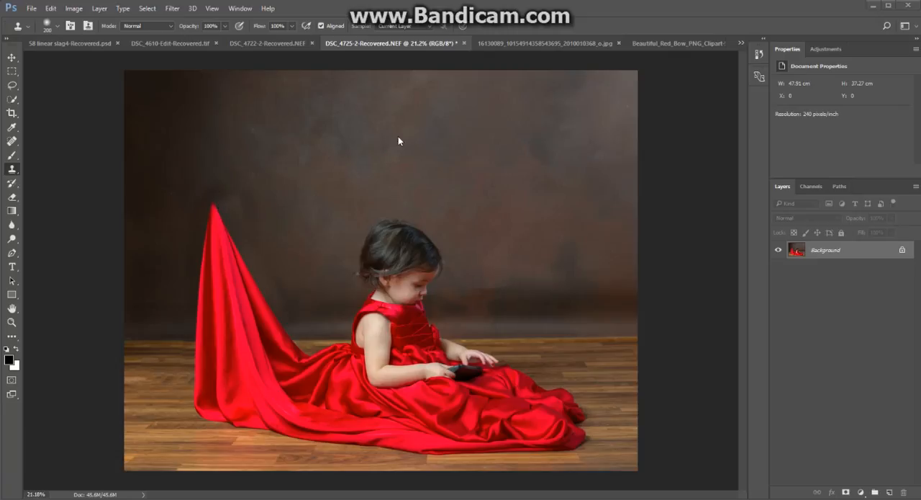
Switch to the image with the three heart balloons and examine the middle balloon up close.
{"action": "left_click", "coordinate": [547, 47]}
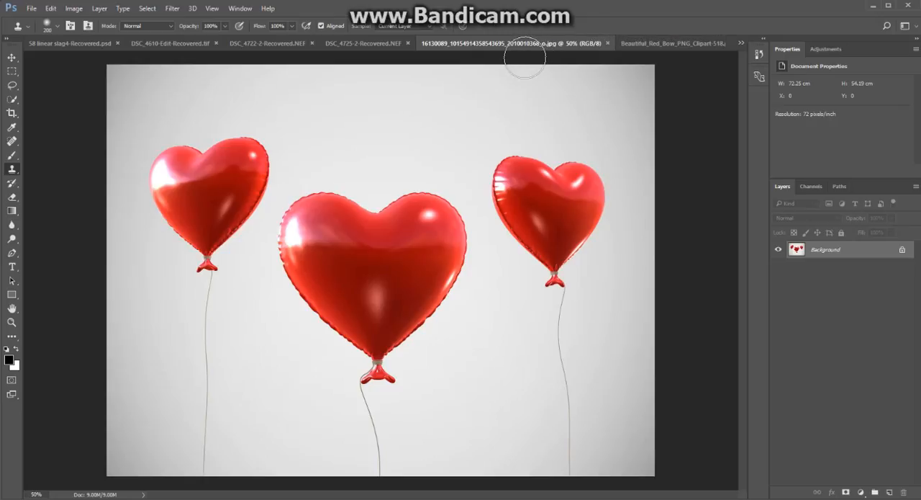
{"action": "left_click", "coordinate": [530, 101]}
{"action": "left_click", "coordinate": [273, 273]}
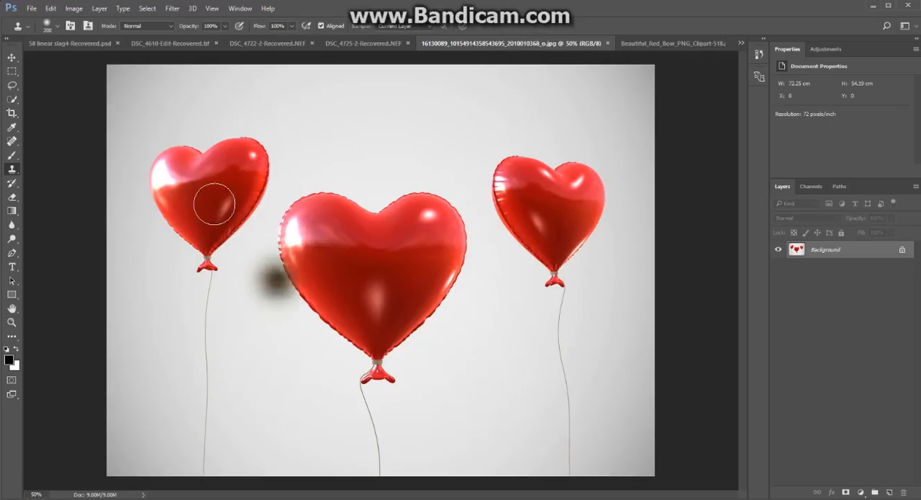
{"action": "left_click", "coordinate": [441, 366]}
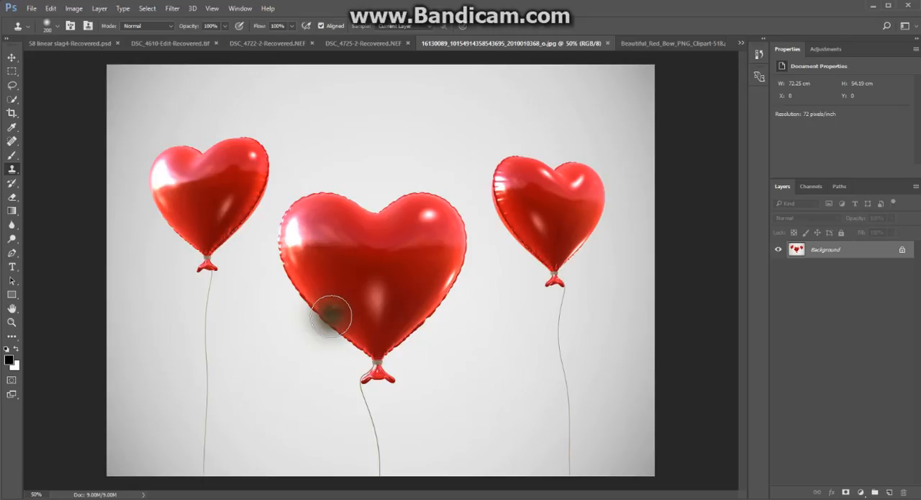
{"action": "scroll", "coordinate": [331, 315], "scroll_direction": "up", "scroll_amount": 2}
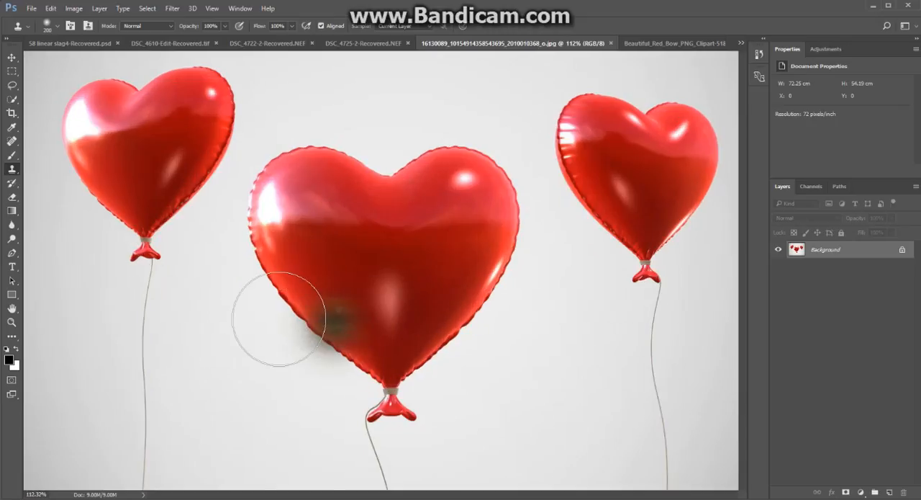
{"action": "scroll", "coordinate": [278, 318], "scroll_direction": "up", "scroll_amount": 1}
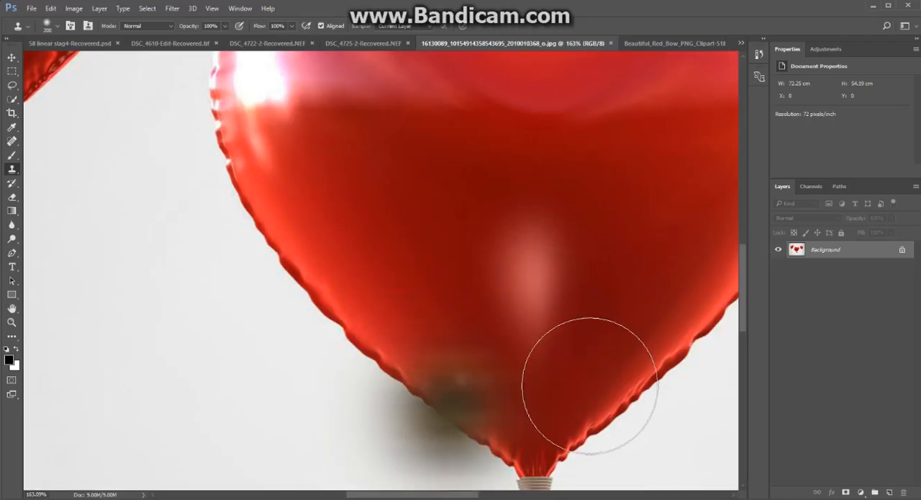
{"action": "scroll", "coordinate": [627, 267], "scroll_direction": "down", "scroll_amount": 3}
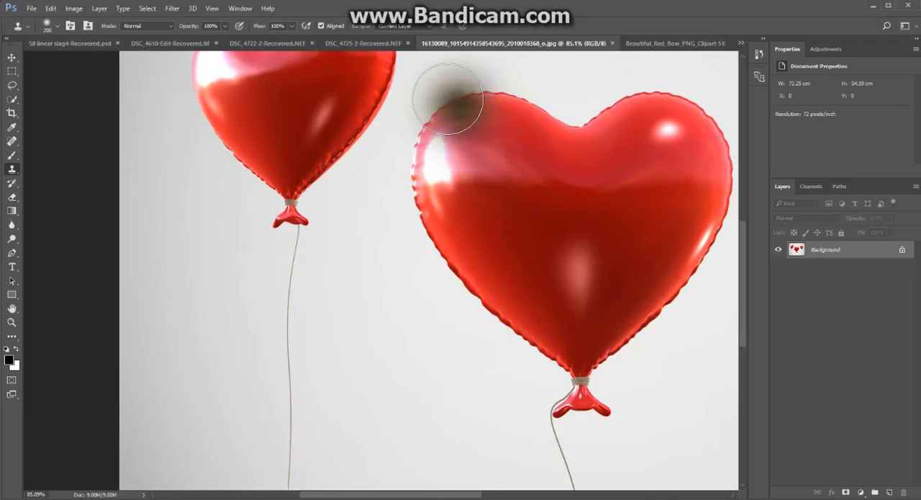
{"action": "left_click", "coordinate": [11, 57]}
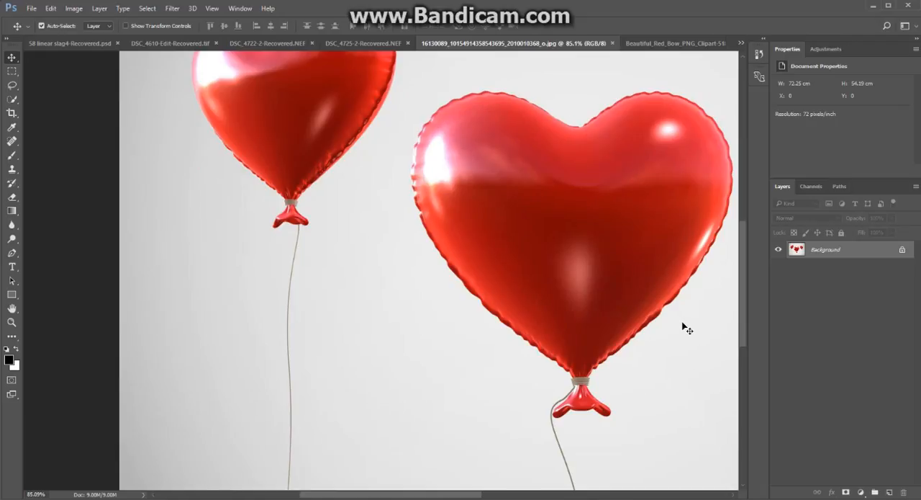
{"action": "left_click_drag", "start_coordinate": [641, 208], "coordinate": [473, 209]}
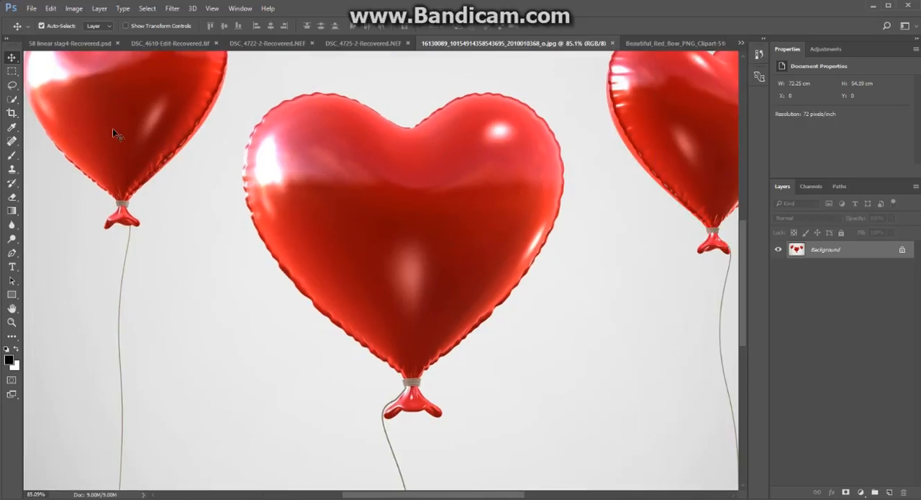
Select the body of the middle heart balloon with the Quick Selection Tool as a new selection.
{"action": "left_click", "coordinate": [13, 99]}
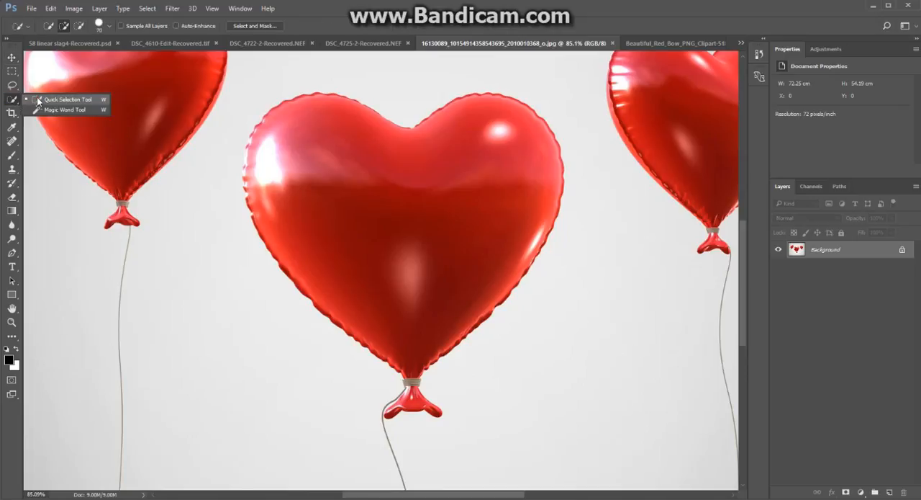
{"action": "left_click", "coordinate": [38, 101]}
{"action": "left_click", "coordinate": [49, 26]}
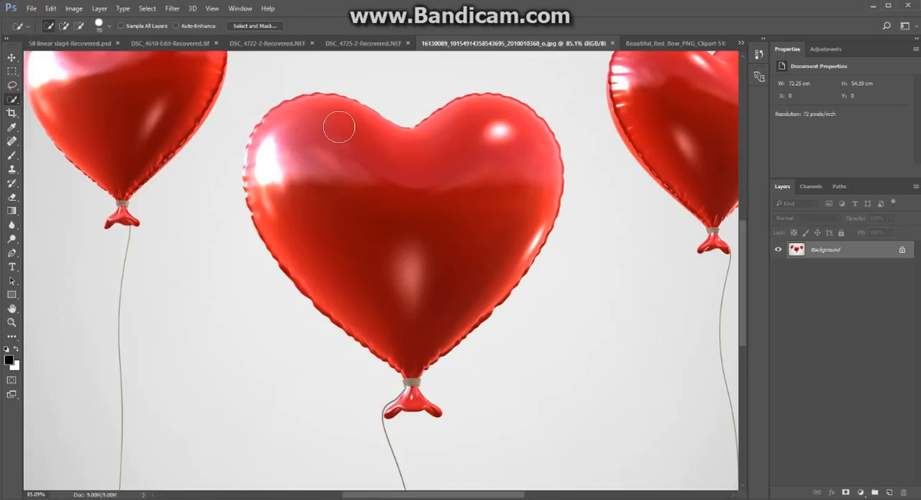
{"action": "mouse_move", "coordinate": [416, 171]}
{"action": "left_mouse_down"}
{"action": "mouse_move", "coordinate": [382, 140]}
{"action": "mouse_move", "coordinate": [338, 127]}
{"action": "mouse_move", "coordinate": [309, 154]}
{"action": "mouse_move", "coordinate": [323, 216]}
{"action": "mouse_move", "coordinate": [405, 315]}
{"action": "mouse_move", "coordinate": [403, 298]}
{"action": "left_mouse_up"}
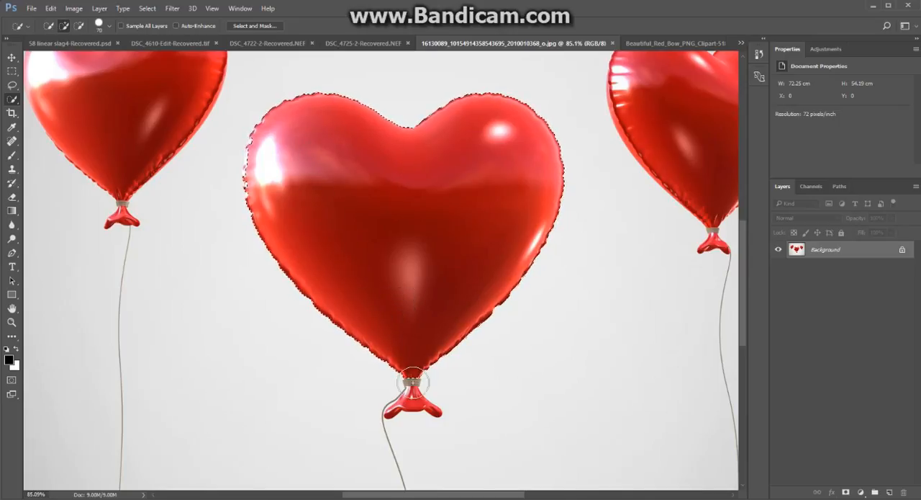
Add the middle balloon's tie and knot to the selection with the brush size reduced to 30.
{"action": "key", "text": "bracketleft"}
{"action": "key", "text": "bracketleft"}
{"action": "key", "text": "bracketleft"}
{"action": "key", "text": "bracketleft"}
{"action": "left_click_drag", "start_coordinate": [412, 381], "coordinate": [412, 398]}
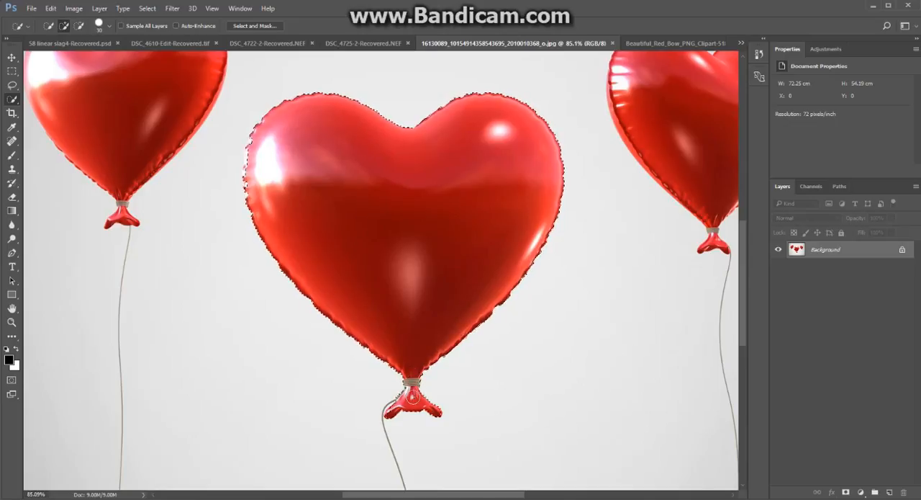
Refine the selection along the middle balloon's highlighted outer edge with a brush size of 15.
{"action": "key", "text": "bracketleft"}
{"action": "key", "text": "bracketleft"}
{"action": "key", "text": "bracketleft"}
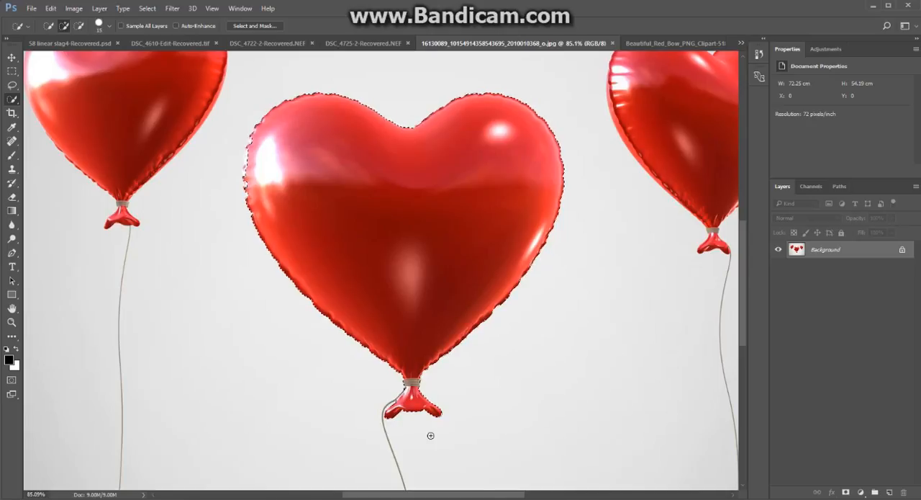
{"action": "scroll", "coordinate": [204, 181], "scroll_direction": "up", "scroll_amount": 5}
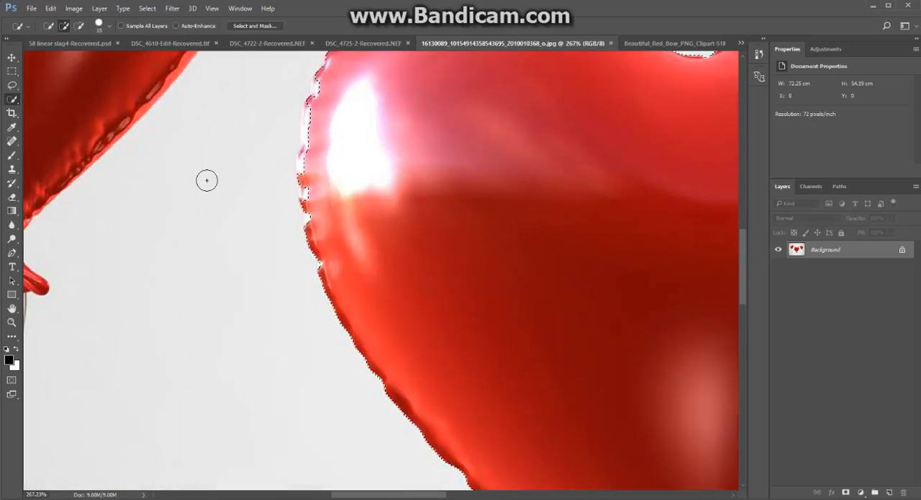
{"action": "mouse_move", "coordinate": [334, 103]}
{"action": "left_mouse_down"}
{"action": "mouse_move", "coordinate": [348, 86]}
{"action": "mouse_move", "coordinate": [336, 181]}
{"action": "mouse_move", "coordinate": [348, 214]}
{"action": "left_mouse_up"}
{"action": "scroll", "coordinate": [292, 264], "scroll_direction": "up", "scroll_amount": 2}
{"action": "scroll", "coordinate": [292, 264], "scroll_direction": "up", "scroll_amount": 2}
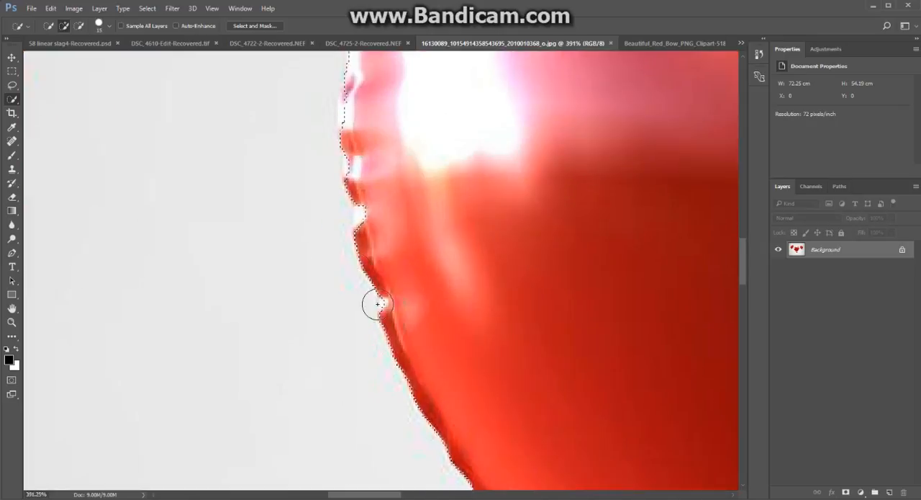
{"action": "scroll", "coordinate": [405, 355], "scroll_direction": "down", "scroll_amount": 5}
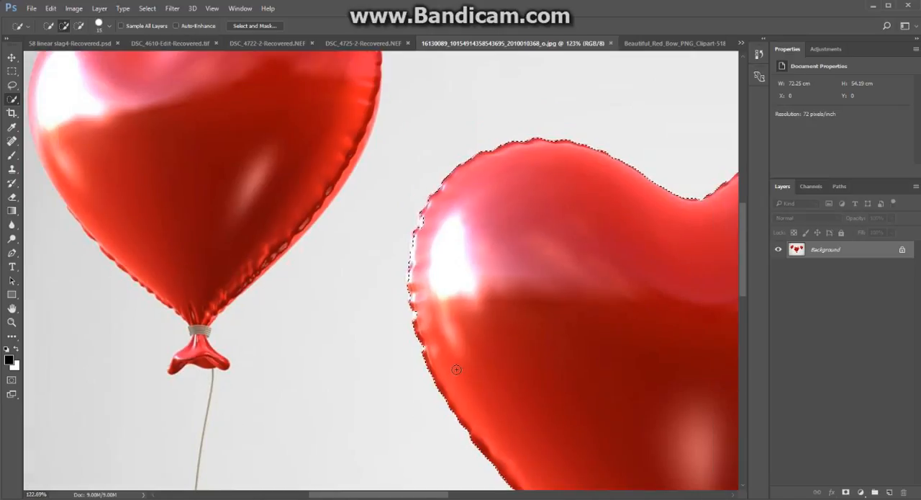
{"action": "scroll", "coordinate": [455, 361], "scroll_direction": "down", "scroll_amount": 3}
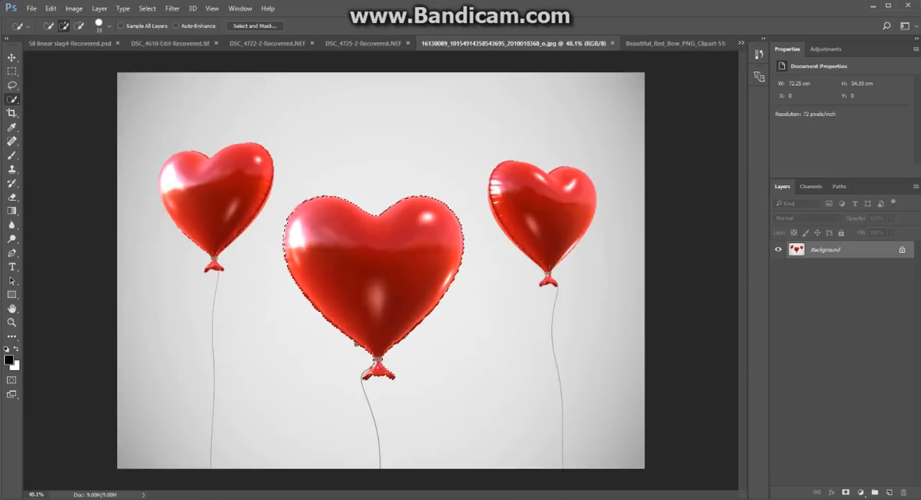
{"action": "scroll", "coordinate": [362, 277], "scroll_direction": "up", "scroll_amount": 1}
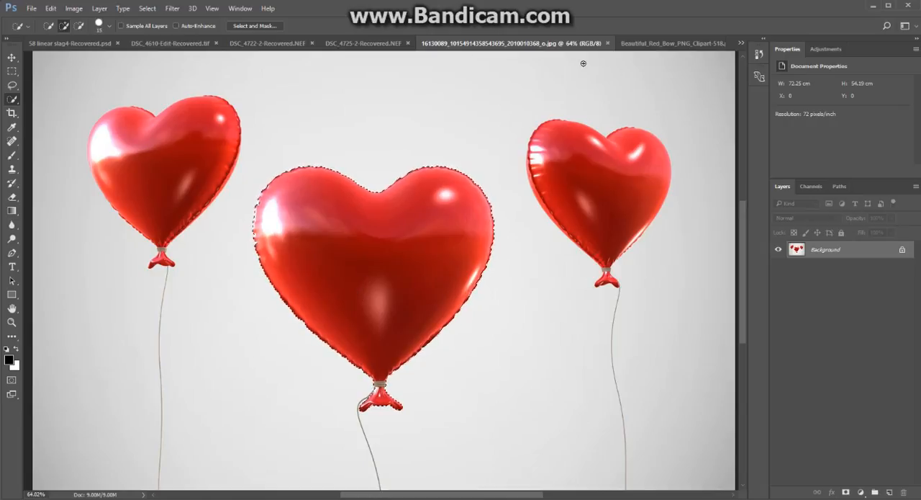
Paste the copied balloon into the DSC_4725-2 photo of the girl in red, accepting the colour profile conversion.
{"action": "left_click", "coordinate": [355, 43]}
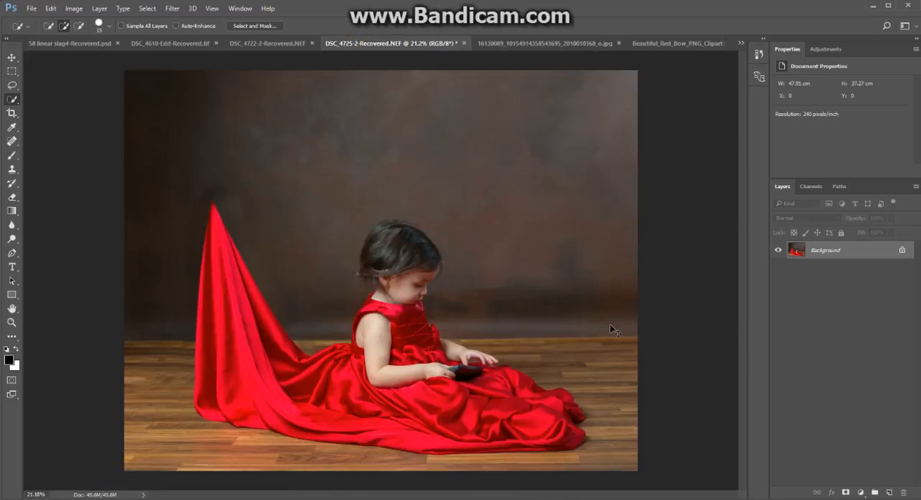
{"action": "key", "text": "ctrl+v"}
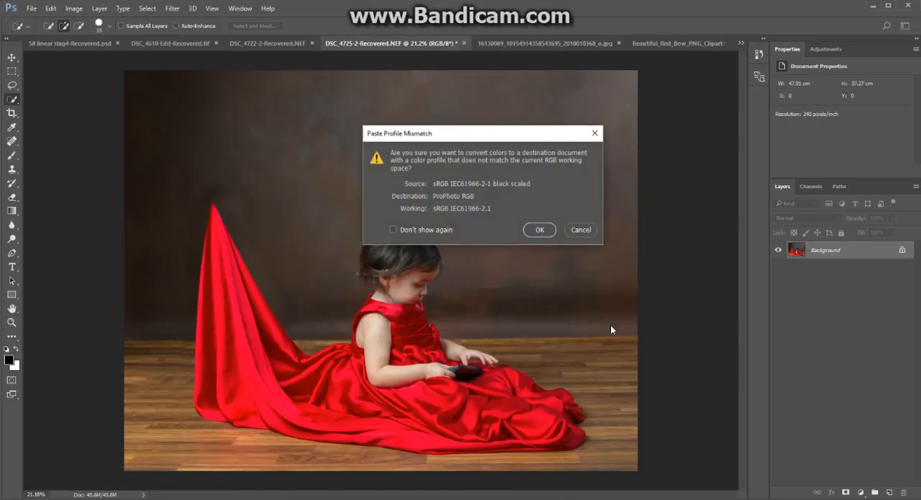
{"action": "left_click", "coordinate": [542, 230]}
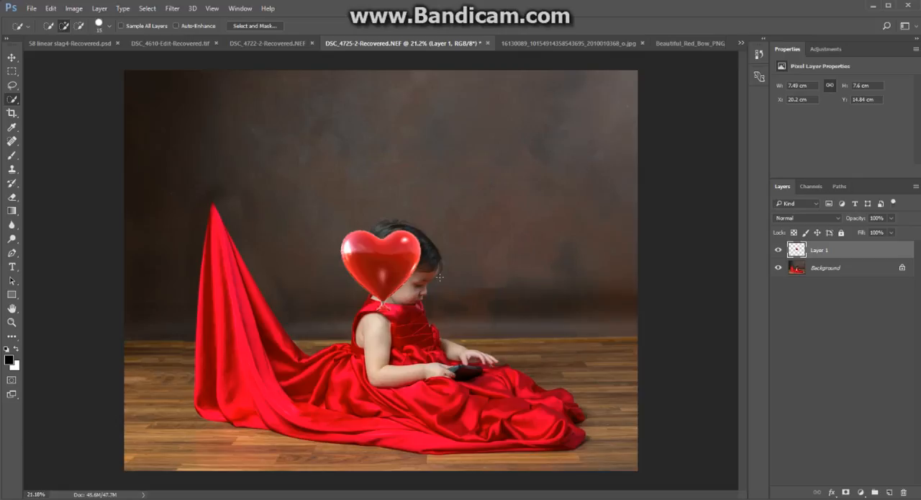
Move the pasted balloon so its knot sits on the raised tip of the red fabric.
{"action": "key", "text": "v"}
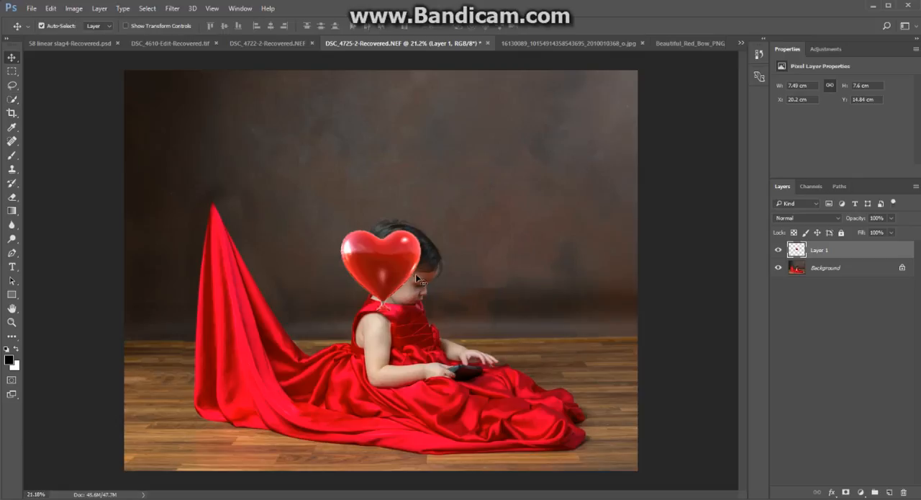
{"action": "mouse_move", "coordinate": [387, 262]}
{"action": "left_mouse_down"}
{"action": "mouse_move", "coordinate": [359, 228]}
{"action": "mouse_move", "coordinate": [217, 164]}
{"action": "left_mouse_up"}
{"action": "key", "text": "ctrl"}
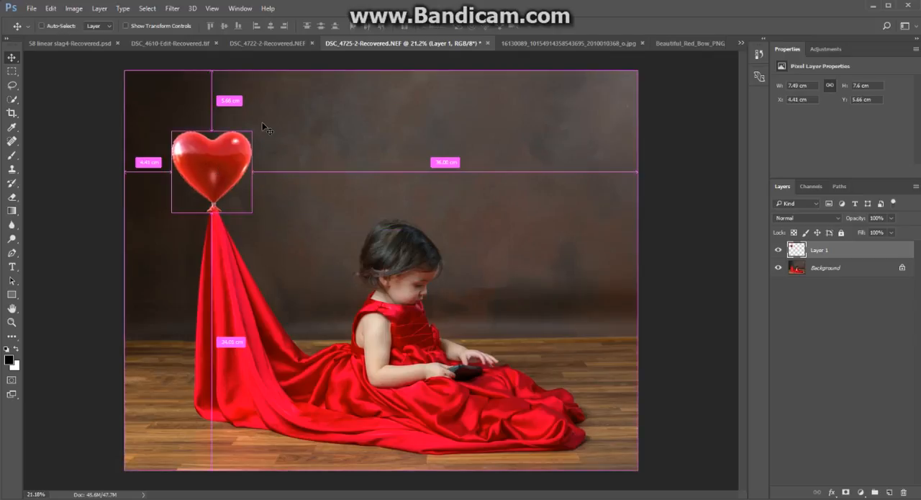
Rotate the balloon layer clockwise by about 1.5 degrees with Free Transform and apply it.
{"action": "key", "text": "ctrl+t"}
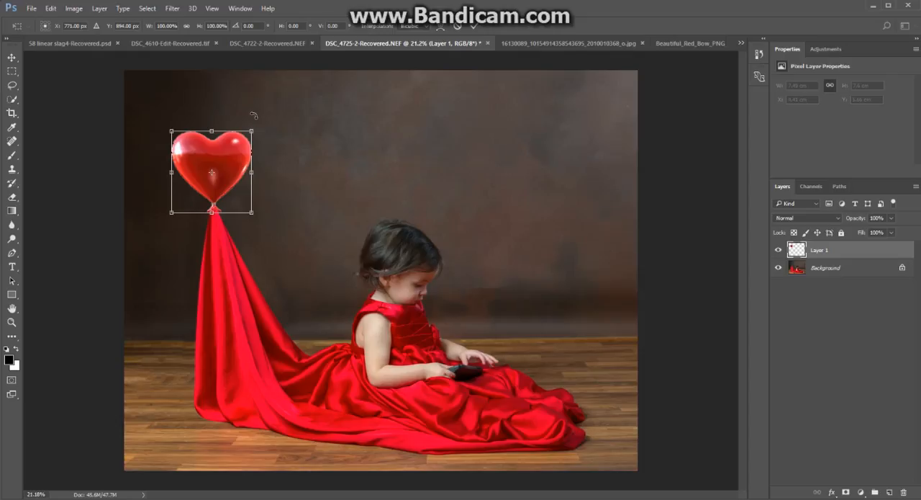
{"action": "left_click_drag", "start_coordinate": [254, 115], "coordinate": [256, 117]}
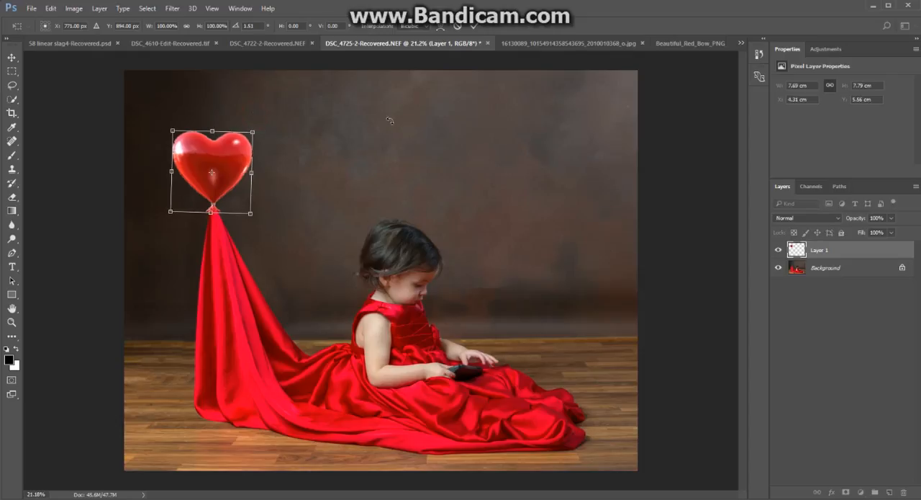
{"action": "left_click", "coordinate": [474, 26]}
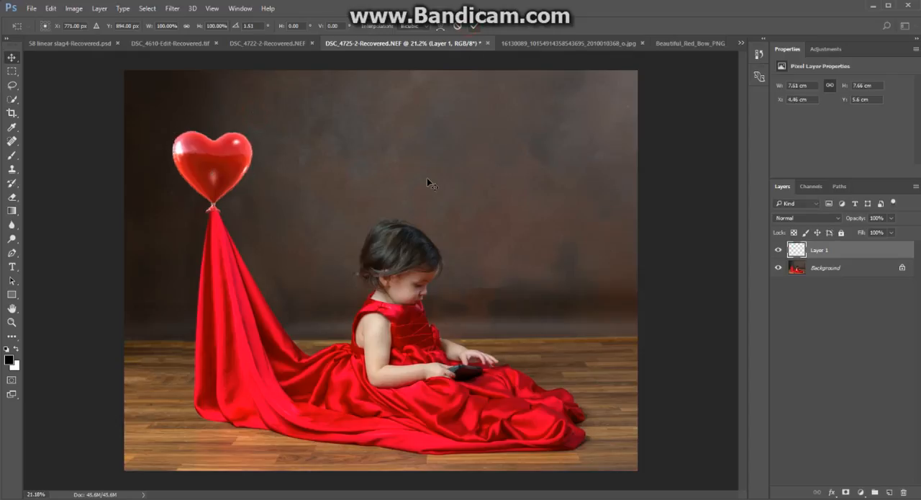
Load the outline of the balloon on Layer 1 as a selection.
{"action": "scroll", "coordinate": [184, 115], "scroll_direction": "up", "scroll_amount": 2}
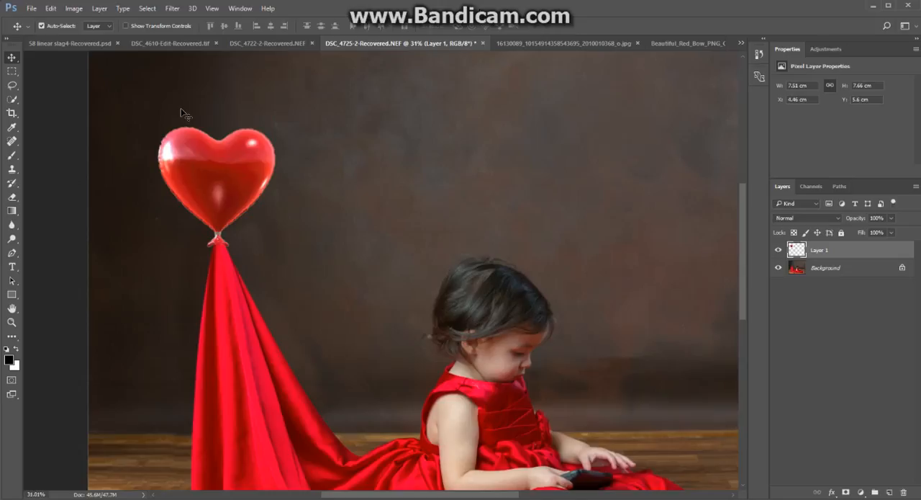
{"action": "scroll", "coordinate": [182, 115], "scroll_direction": "up", "scroll_amount": 2}
{"action": "scroll", "coordinate": [185, 153], "scroll_direction": "up", "scroll_amount": 2}
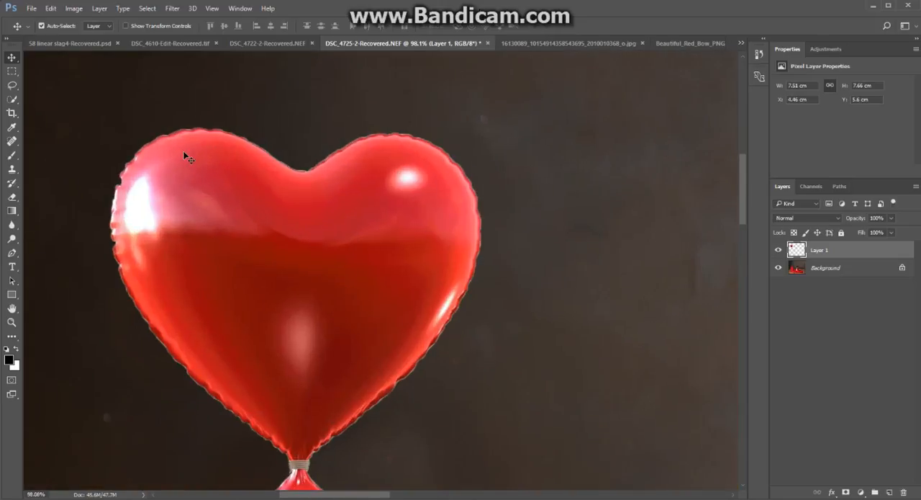
{"action": "scroll", "coordinate": [283, 163], "scroll_direction": "up", "scroll_amount": 1}
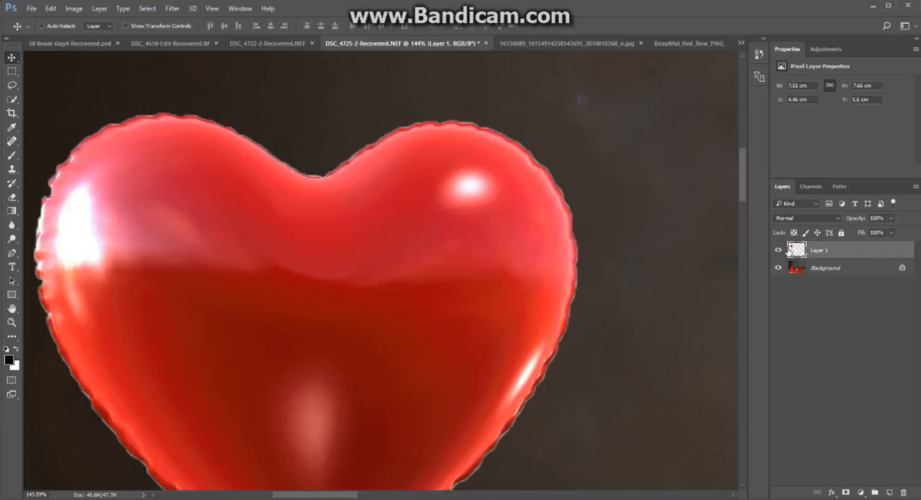
{"action": "left_click", "coordinate": [796, 250], "text": "ctrl"}
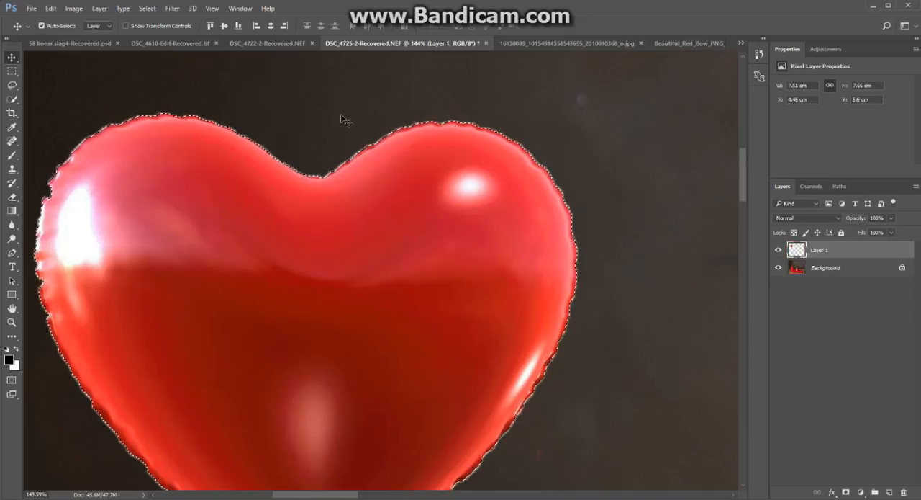
Contract the balloon selection by 4 pixels, leaving the effect at canvas bounds off.
{"action": "left_click", "coordinate": [148, 9]}
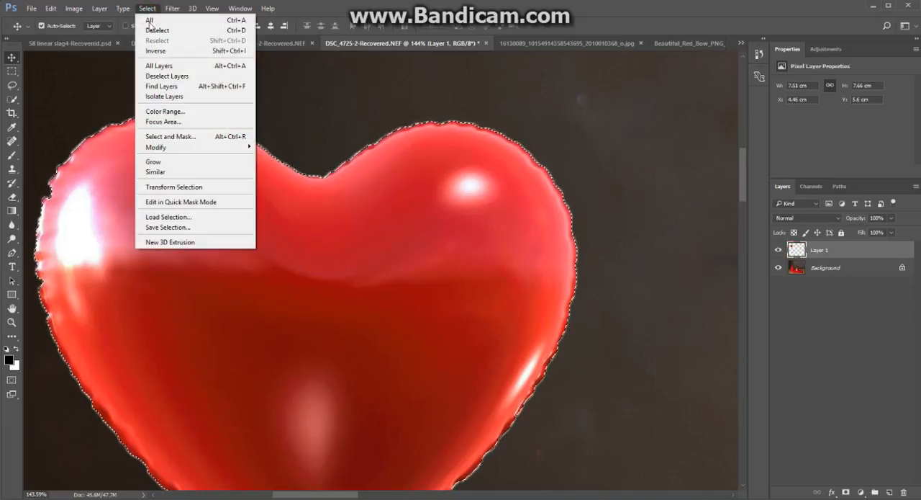
{"action": "left_click", "coordinate": [172, 147]}
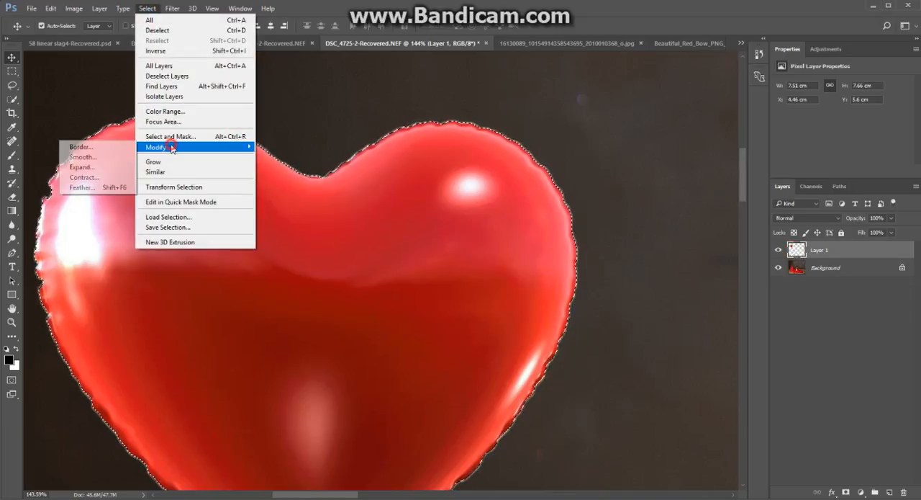
{"action": "left_click", "coordinate": [121, 178]}
{"action": "left_click_drag", "start_coordinate": [473, 152], "coordinate": [641, 126]}
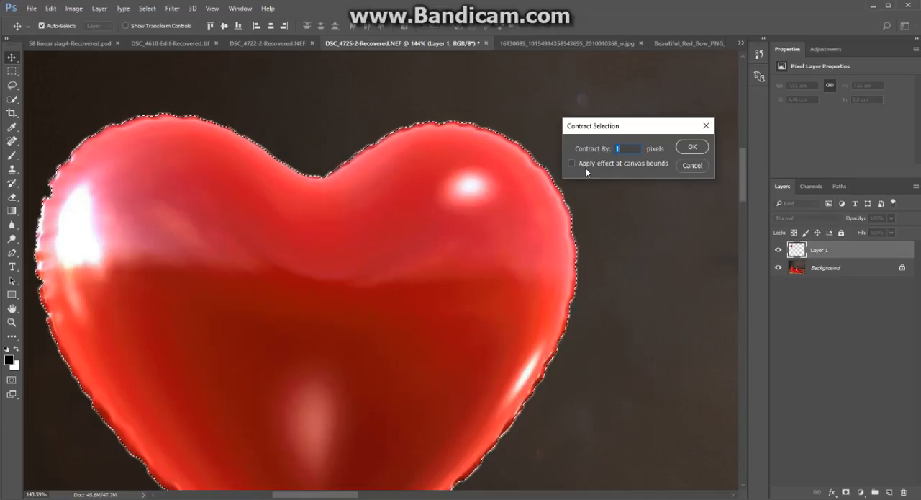
{"action": "type", "text": "4"}
{"action": "left_click", "coordinate": [693, 147]}
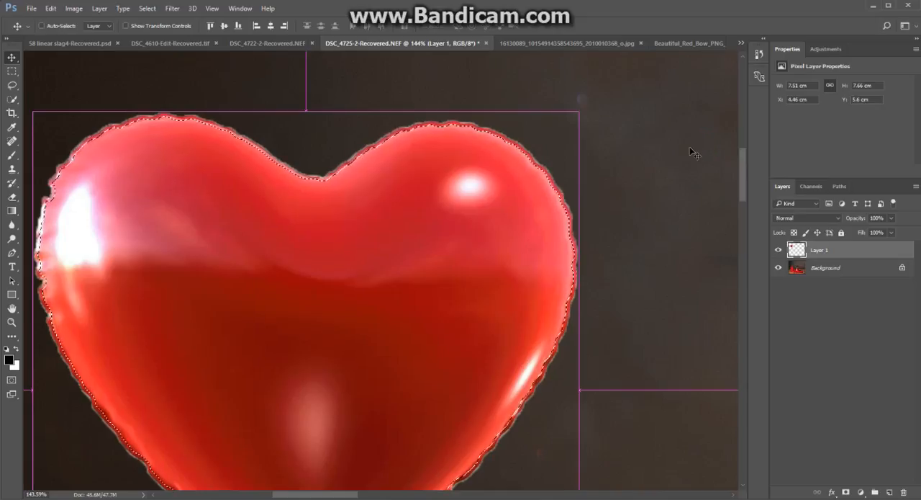
Contract the balloon's outline selection by 2 pixels, leaving the effect at canvas bounds off.
{"action": "left_click", "coordinate": [157, 10]}
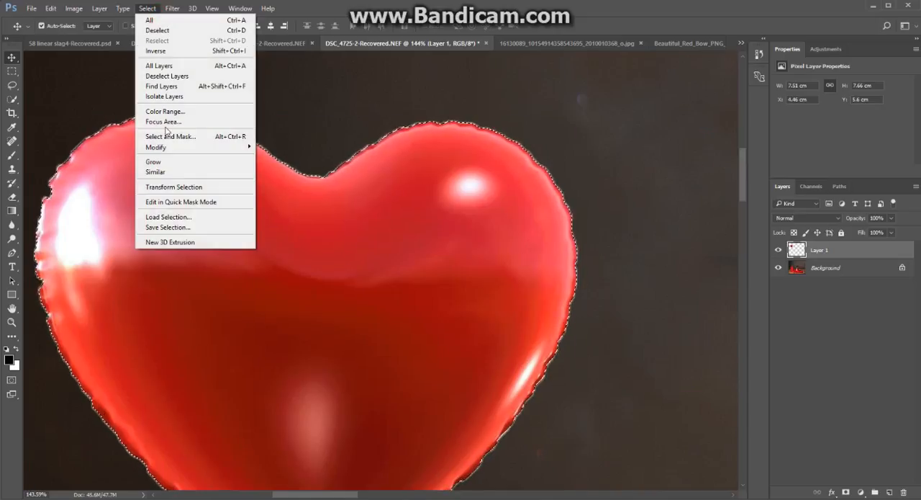
{"action": "mouse_move", "coordinate": [167, 148]}
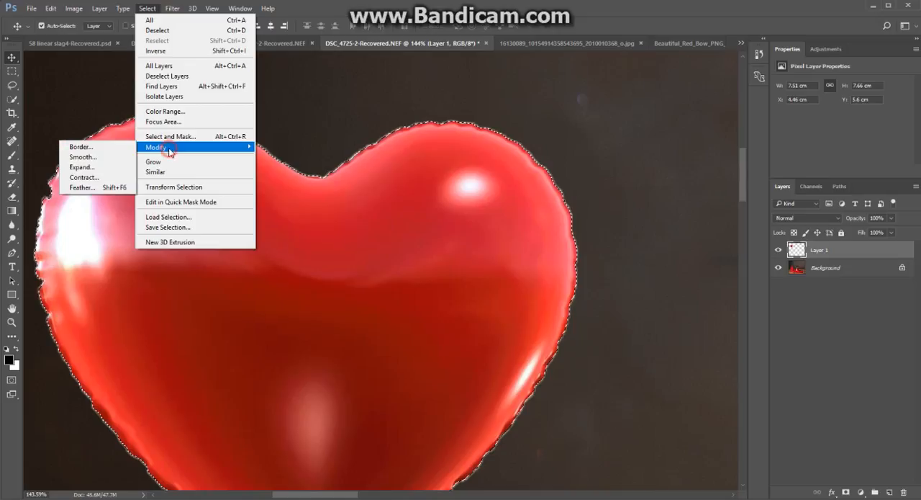
{"action": "left_click", "coordinate": [99, 178]}
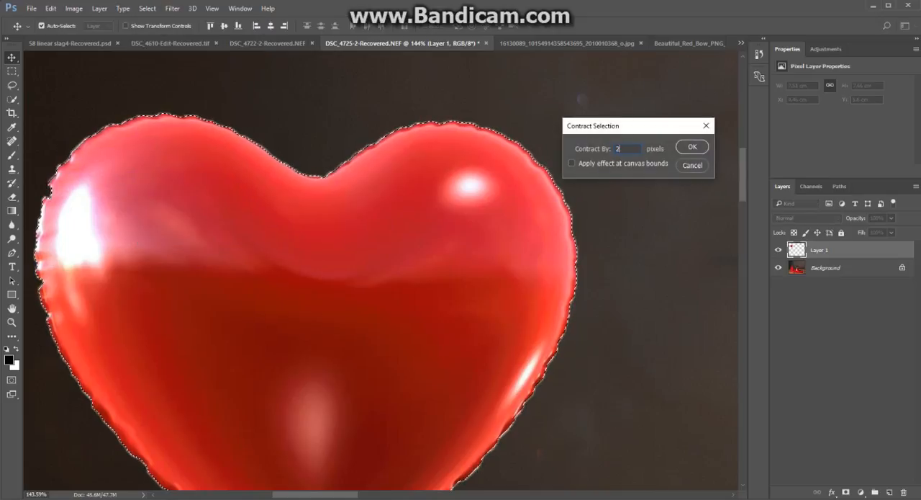
{"action": "key", "text": "Return"}
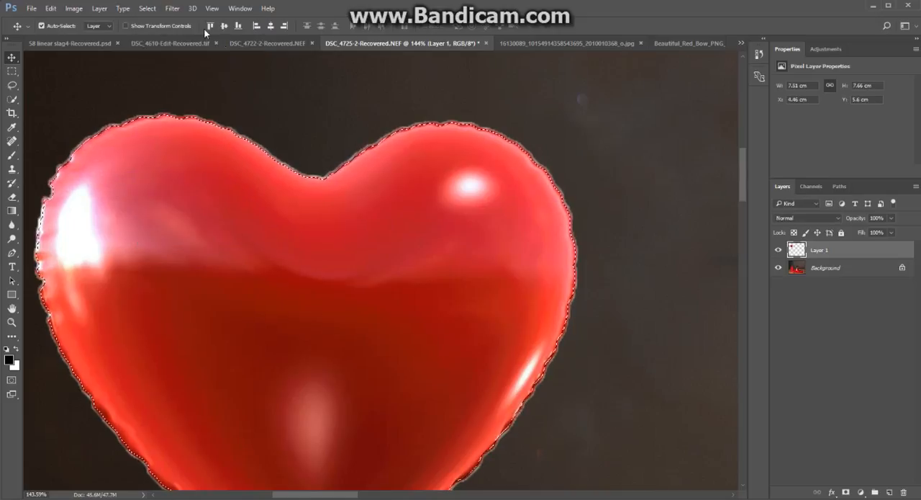
Invert the selection, delete the light fringe around the balloon on Layer 1, and clear the selection.
{"action": "left_click", "coordinate": [151, 9]}
{"action": "left_click", "coordinate": [158, 52]}
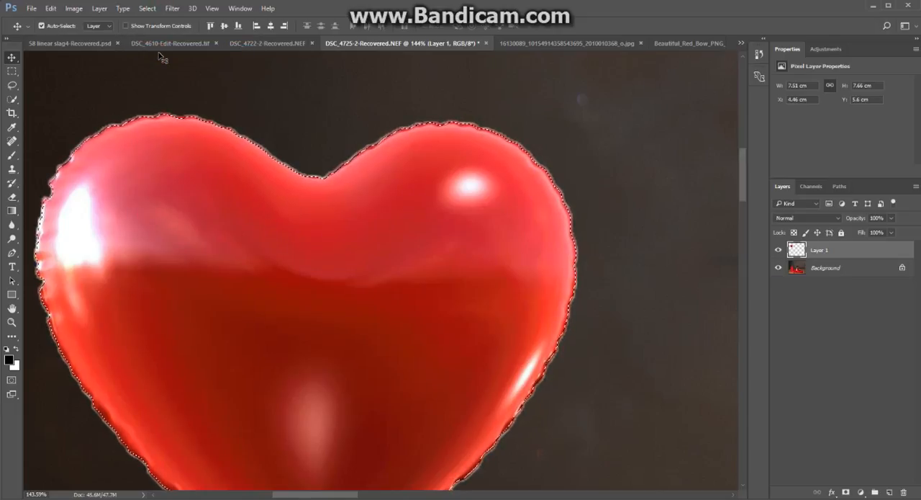
{"action": "key", "text": "Delete"}
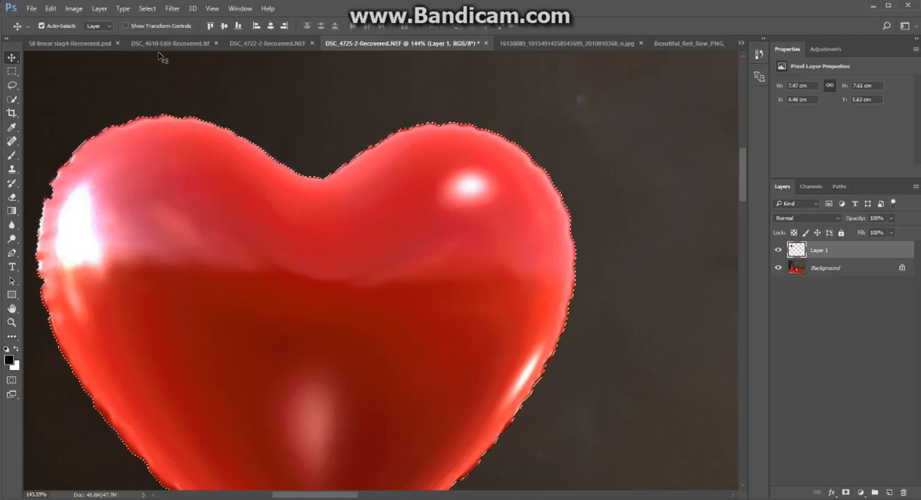
{"action": "key", "text": "ctrl+d"}
{"action": "scroll", "coordinate": [353, 254], "scroll_direction": "down", "scroll_amount": 8}
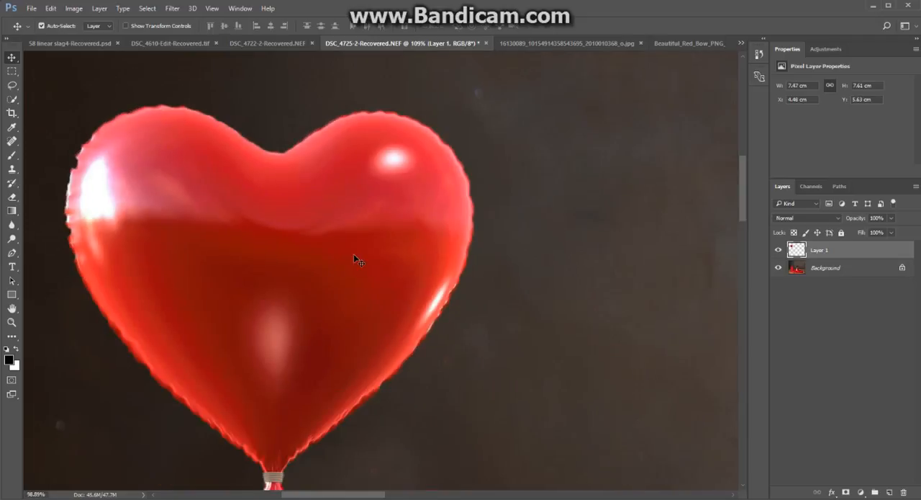
{"action": "scroll", "coordinate": [354, 250], "scroll_direction": "down", "scroll_amount": 4}
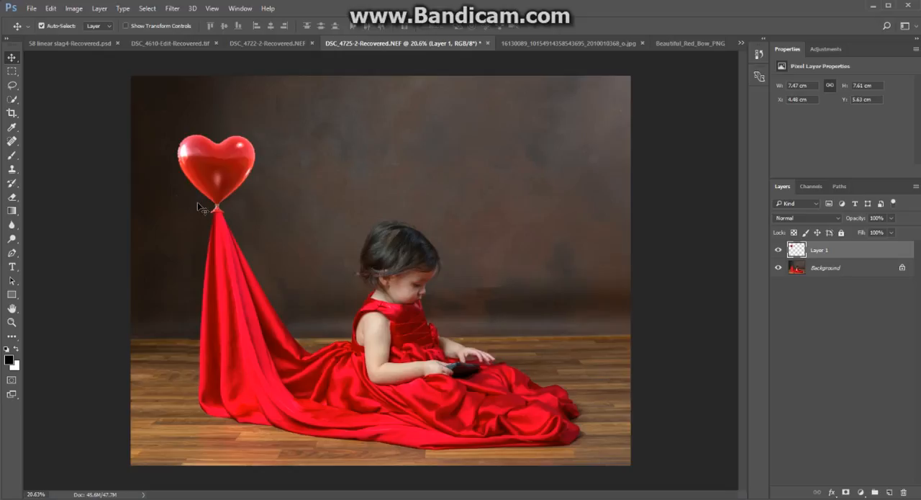
{"action": "scroll", "coordinate": [202, 202], "scroll_direction": "up", "scroll_amount": 3}
{"action": "scroll", "coordinate": [201, 200], "scroll_direction": "up", "scroll_amount": 5}
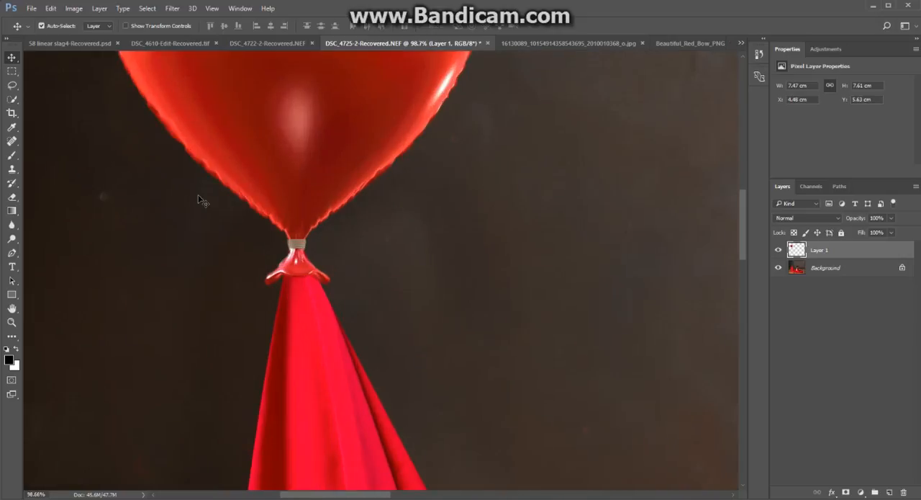
{"action": "scroll", "coordinate": [201, 200], "scroll_direction": "down", "scroll_amount": 5}
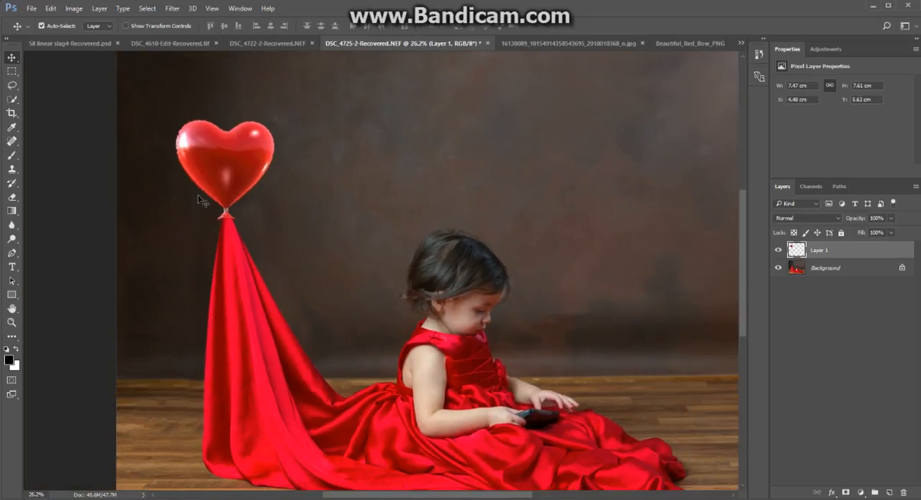
{"action": "scroll", "coordinate": [201, 200], "scroll_direction": "down", "scroll_amount": 1}
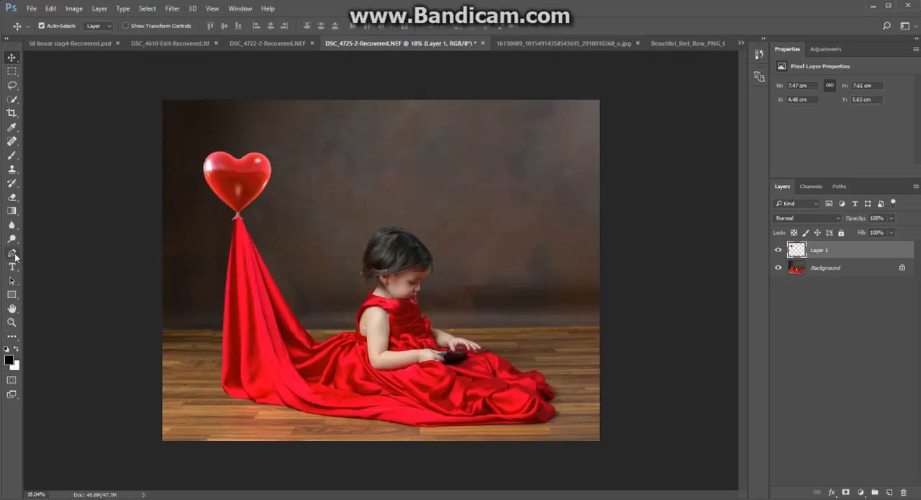
Darken the balloon's upper edge with the Burn tool, using a 400-pixel brush on midtones at 50% exposure.
{"action": "left_click_drag", "start_coordinate": [12, 238], "coordinate": [29, 244]}
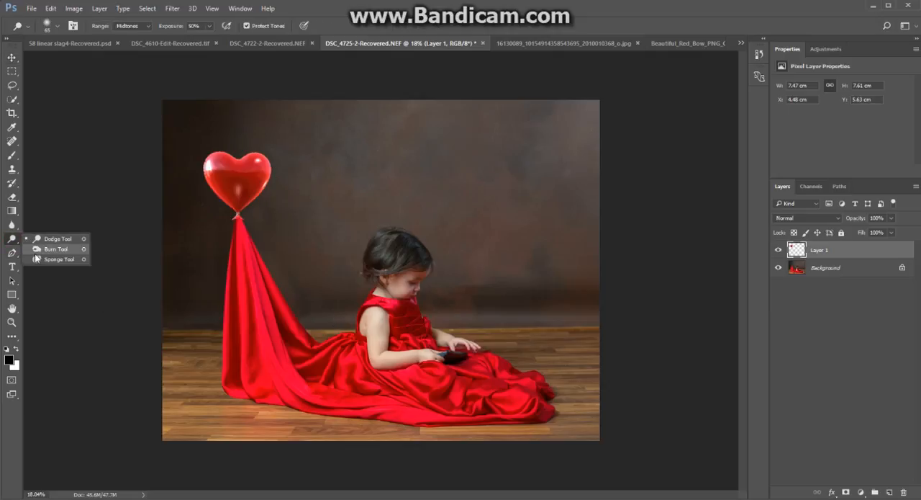
{"action": "left_click", "coordinate": [42, 251]}
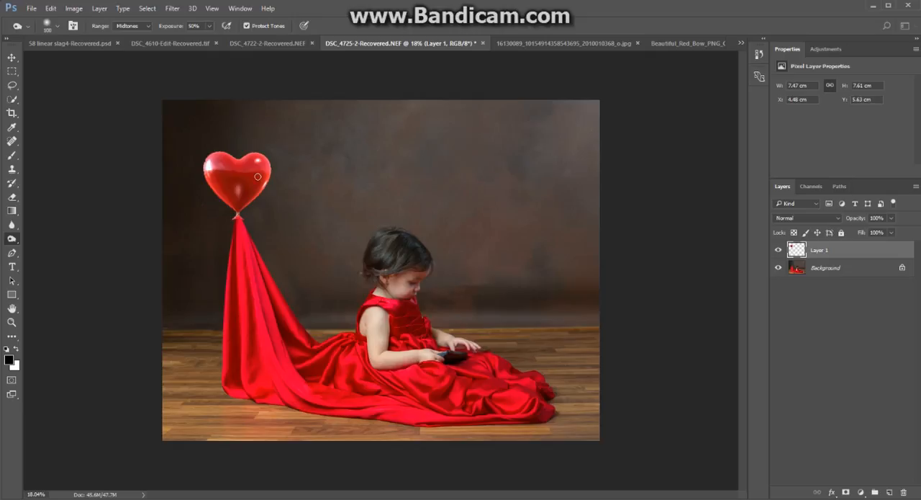
{"action": "key", "text": "bracketright"}
{"action": "key", "text": "bracketright"}
{"action": "key", "text": "bracketright"}
{"action": "key", "text": "bracketright"}
{"action": "key", "text": "bracketright"}
{"action": "mouse_move", "coordinate": [270, 160]}
{"action": "left_mouse_down"}
{"action": "mouse_move", "coordinate": [250, 196]}
{"action": "mouse_move", "coordinate": [252, 213]}
{"action": "mouse_move", "coordinate": [277, 207]}
{"action": "mouse_move", "coordinate": [281, 158]}
{"action": "mouse_move", "coordinate": [283, 189]}
{"action": "mouse_move", "coordinate": [262, 140]}
{"action": "mouse_move", "coordinate": [268, 195]}
{"action": "mouse_move", "coordinate": [278, 182]}
{"action": "mouse_move", "coordinate": [253, 134]}
{"action": "mouse_move", "coordinate": [232, 153]}
{"action": "left_mouse_up"}
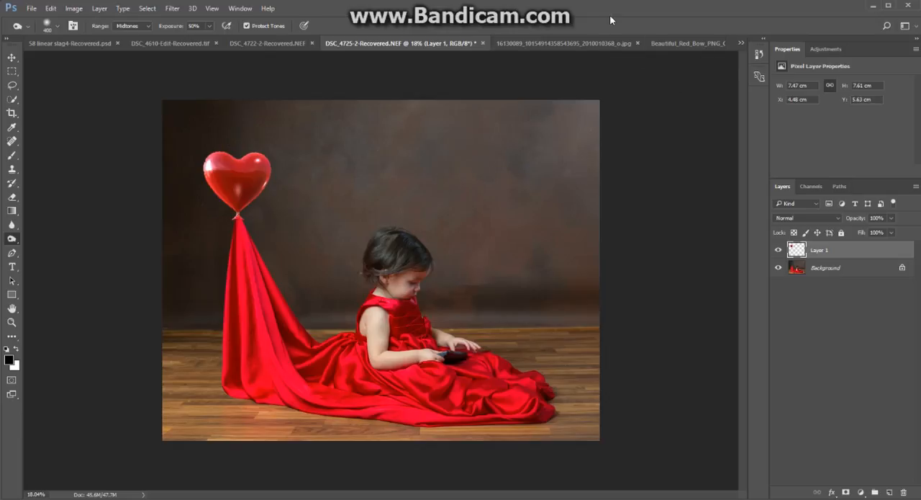
Copy the red bow from the Beautiful_Red_Bow PNG into the DSC_4725-2 portrait as a new layer.
{"action": "left_click", "coordinate": [673, 44]}
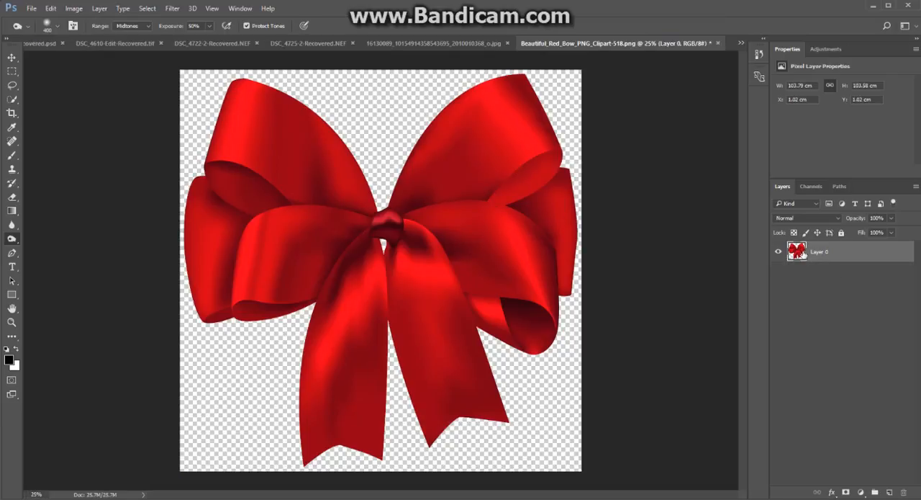
{"action": "key", "text": "v"}
{"action": "left_click_drag", "start_coordinate": [252, 128], "coordinate": [437, 49]}
{"action": "left_click", "coordinate": [370, 41]}
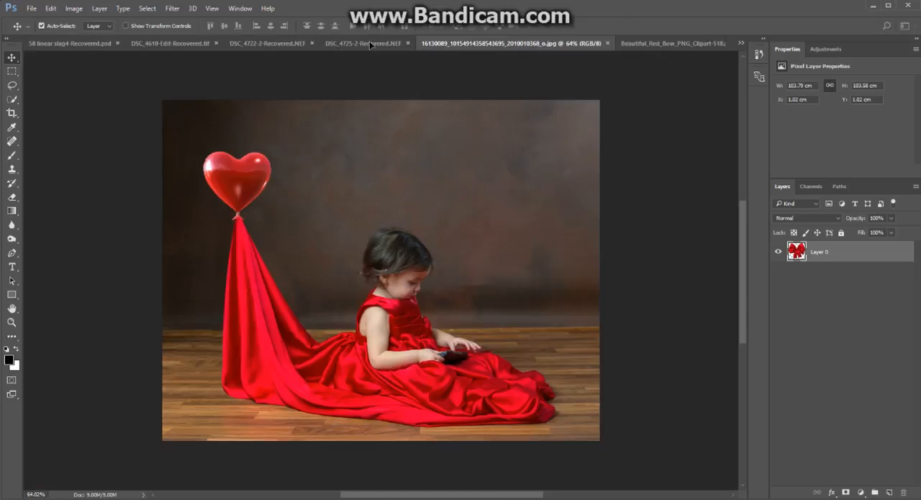
{"action": "left_click_drag", "start_coordinate": [536, 337], "coordinate": [535, 338]}
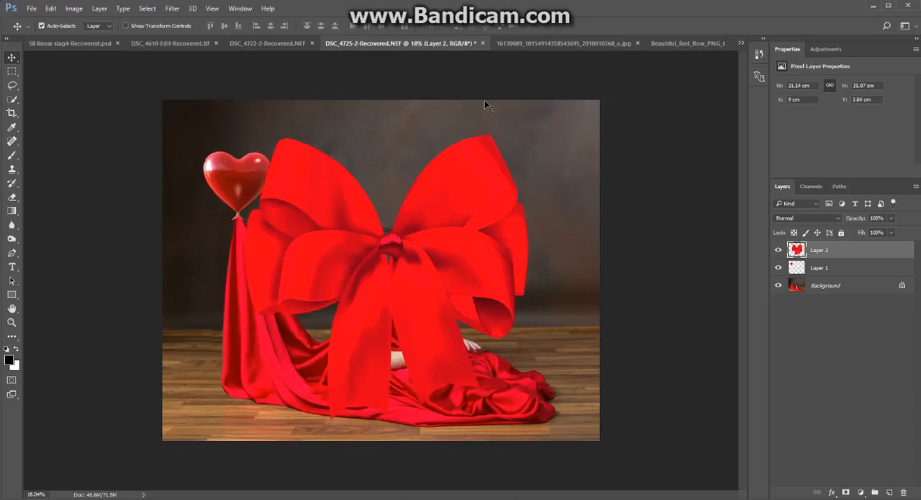
Scale the bow to about 15% with Free Transform, place it over the balloon's knot, and apply the transformation.
{"action": "key", "text": "ctrl+t"}
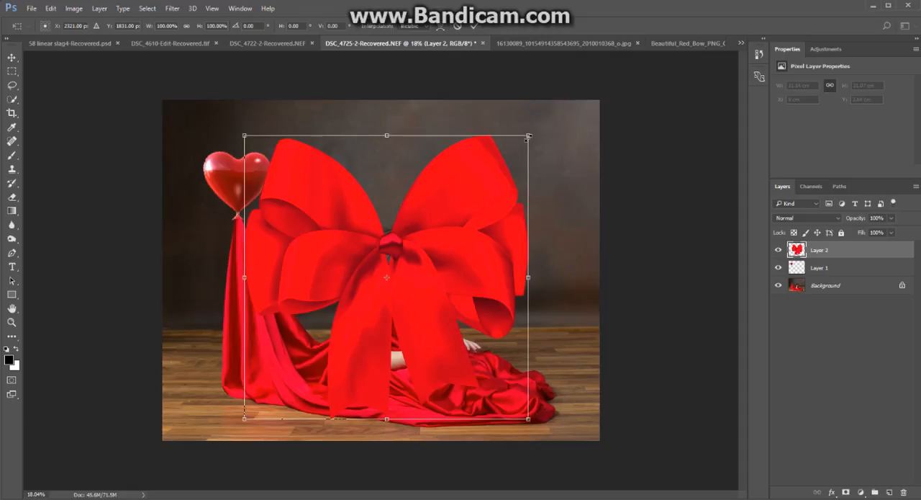
{"action": "left_click_drag", "start_coordinate": [529, 136], "coordinate": [250, 199]}
{"action": "left_click_drag", "start_coordinate": [279, 263], "coordinate": [267, 224]}
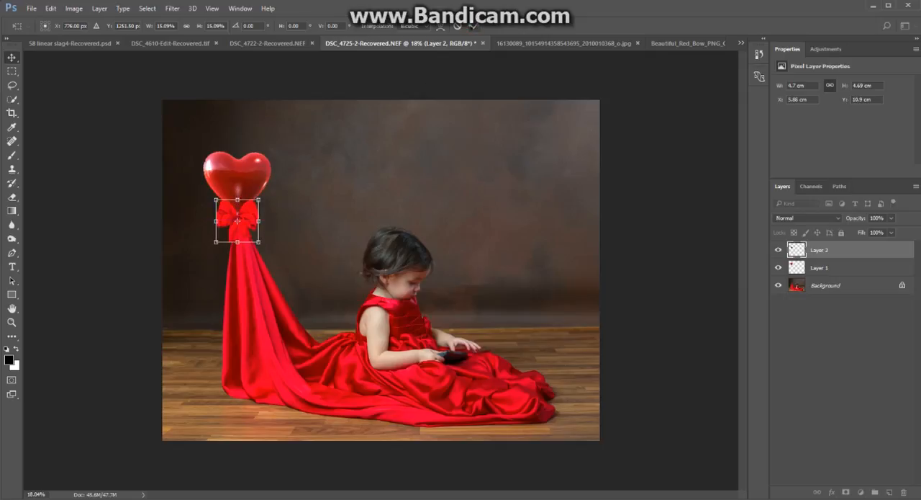
{"action": "left_click", "coordinate": [474, 25]}
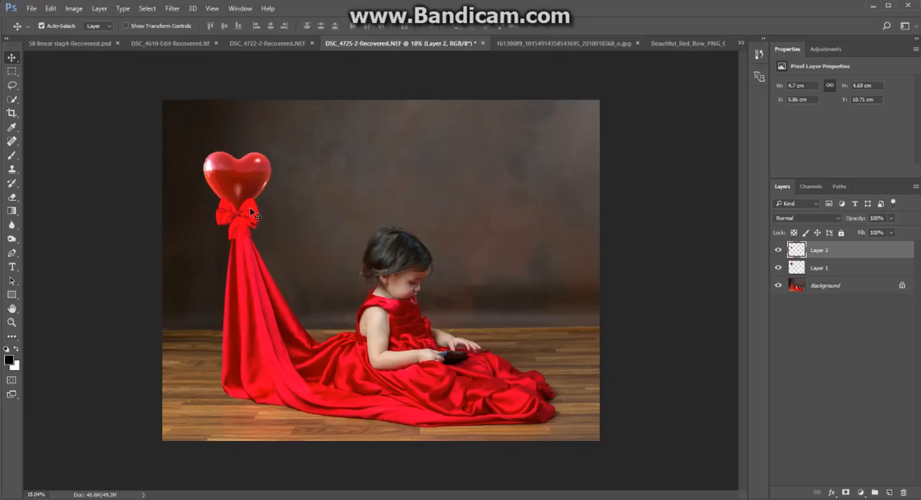
{"action": "left_click", "coordinate": [75, 8]}
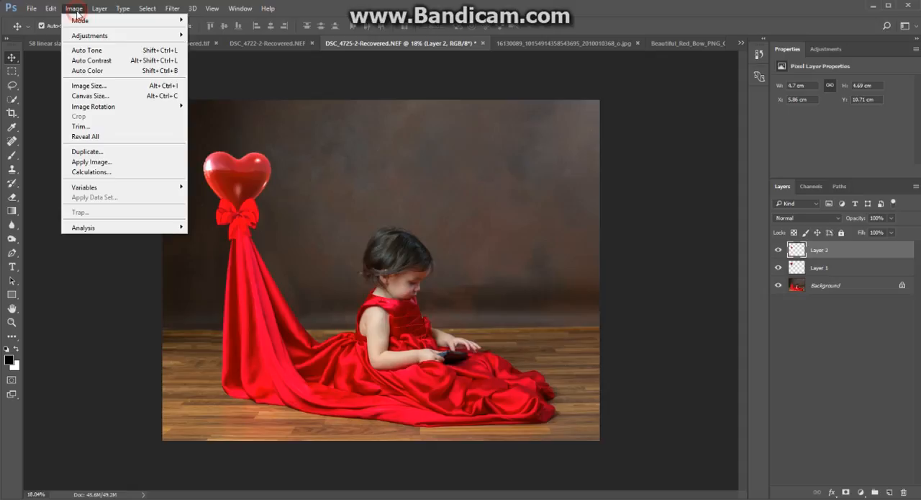
{"action": "mouse_move", "coordinate": [86, 36]}
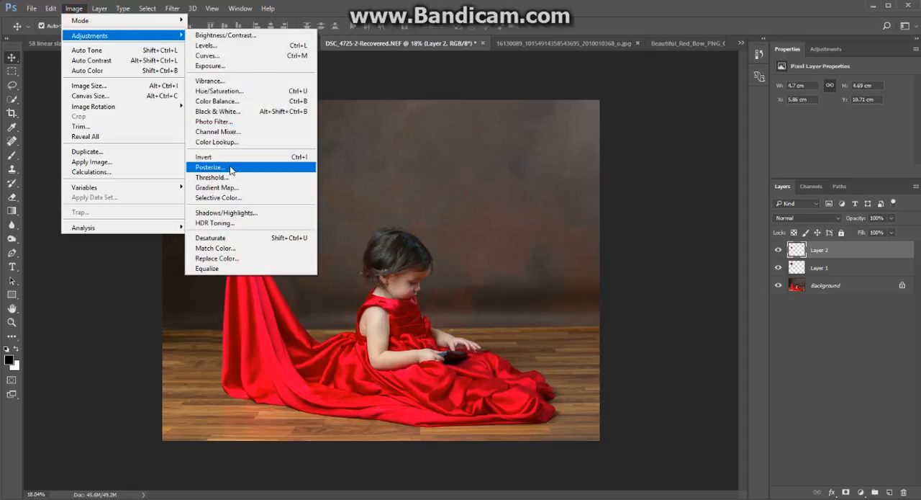
{"action": "left_click", "coordinate": [225, 122]}
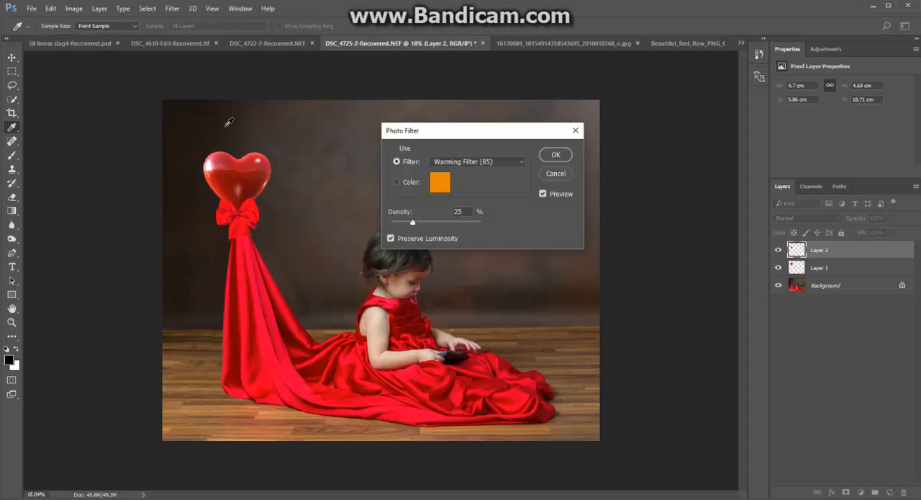
{"action": "left_click", "coordinate": [407, 182]}
{"action": "left_click", "coordinate": [439, 183]}
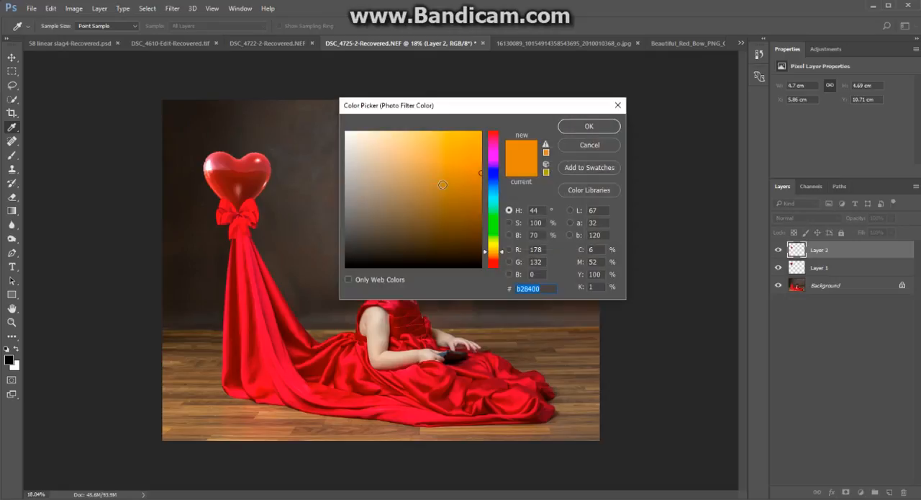
{"action": "left_click", "coordinate": [492, 165]}
{"action": "left_click_drag", "start_coordinate": [492, 172], "coordinate": [481, 180]}
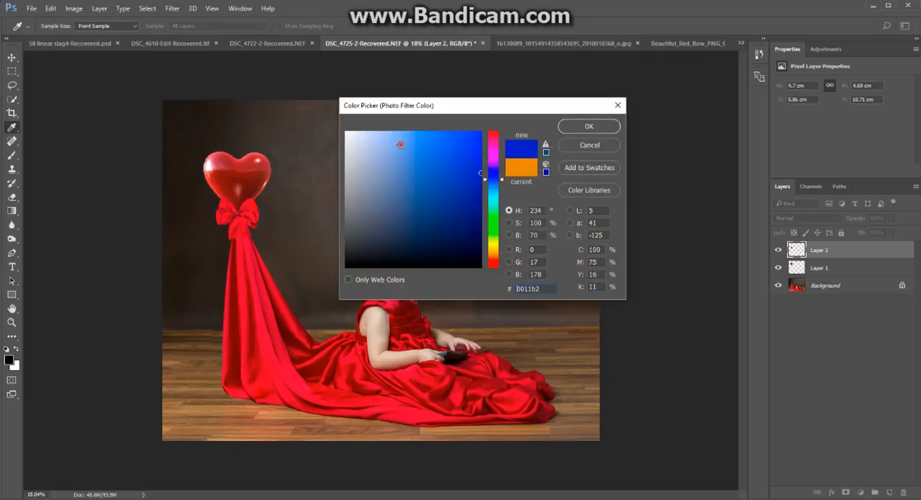
{"action": "left_click", "coordinate": [401, 144]}
{"action": "left_click", "coordinate": [459, 155]}
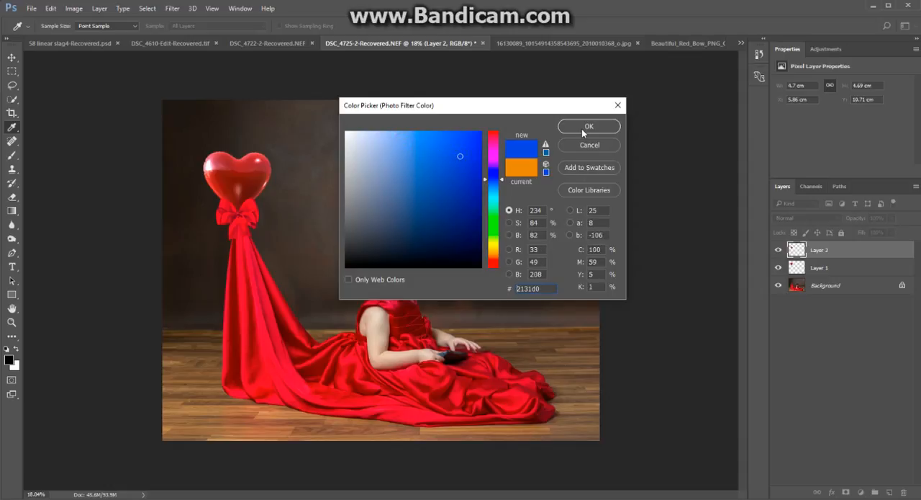
{"action": "left_click", "coordinate": [585, 128]}
{"action": "left_click", "coordinate": [542, 195]}
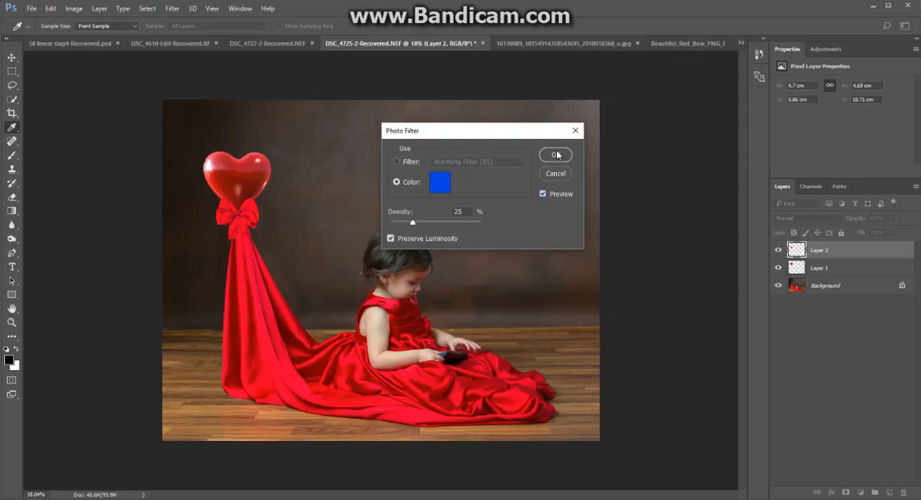
{"action": "left_click", "coordinate": [551, 175]}
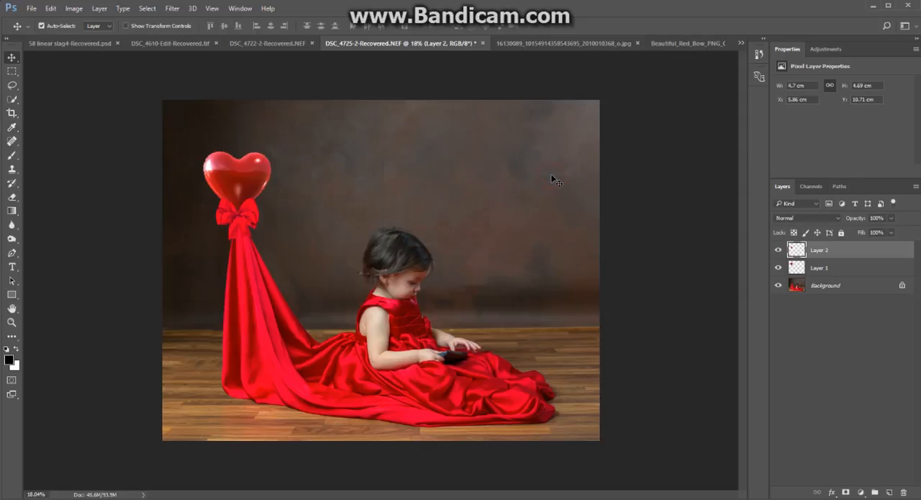
Apply Selective Color to the bow's Reds with Cyan +36, Yellow -26 and Black +35, using the Relative method.
{"action": "left_click", "coordinate": [74, 8]}
{"action": "mouse_move", "coordinate": [79, 35]}
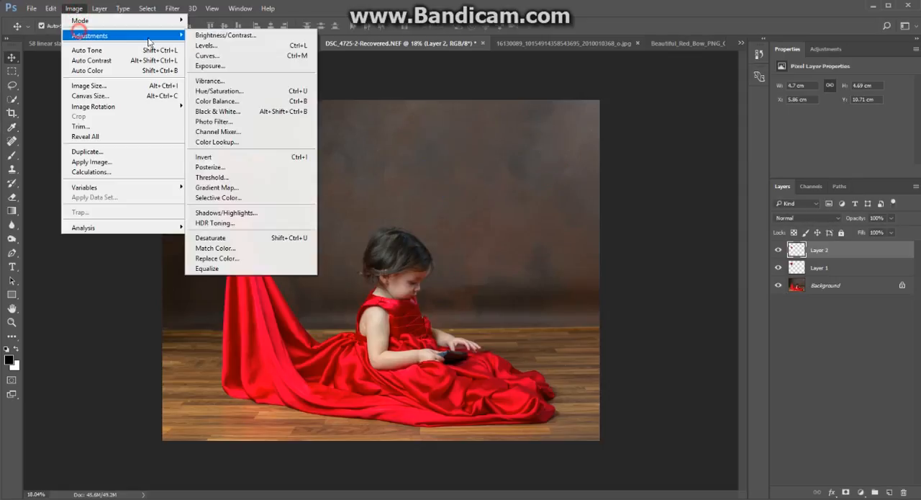
{"action": "left_click", "coordinate": [246, 198]}
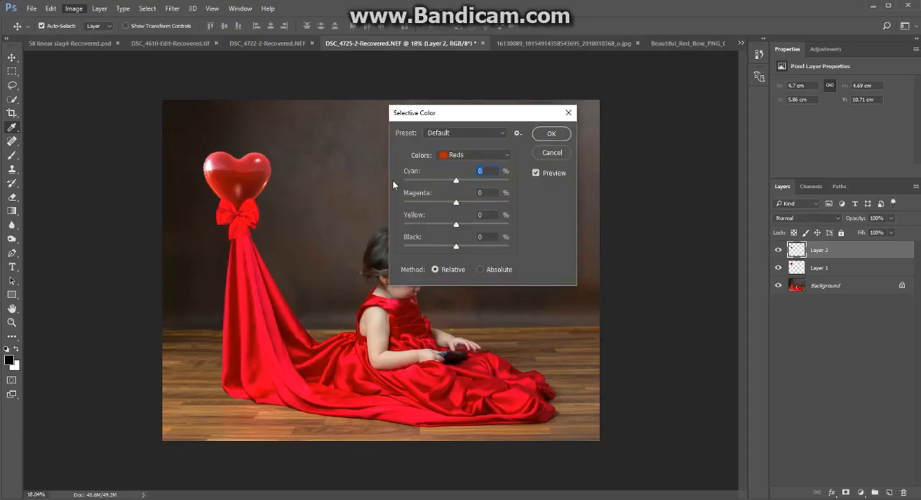
{"action": "mouse_move", "coordinate": [456, 224]}
{"action": "left_mouse_down"}
{"action": "mouse_move", "coordinate": [443, 229]}
{"action": "mouse_move", "coordinate": [475, 246]}
{"action": "mouse_move", "coordinate": [450, 228]}
{"action": "left_mouse_up"}
{"action": "left_click", "coordinate": [455, 180]}
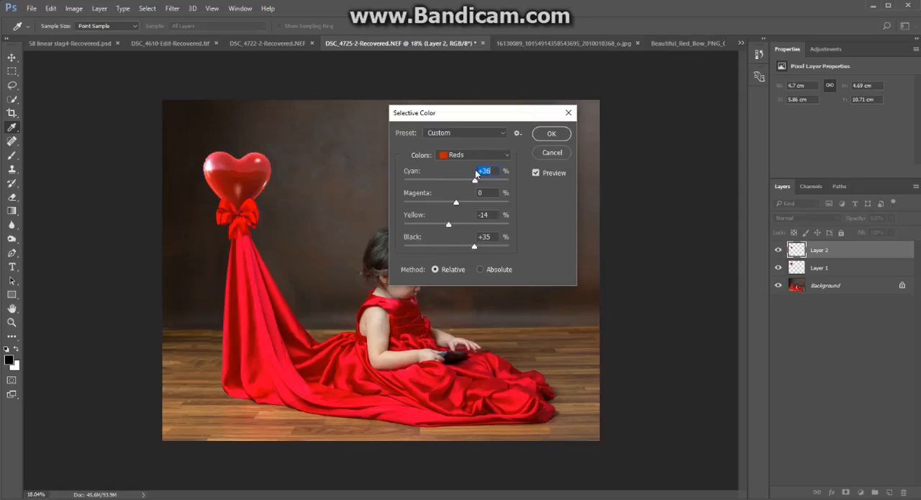
{"action": "left_click_drag", "start_coordinate": [447, 225], "coordinate": [443, 229]}
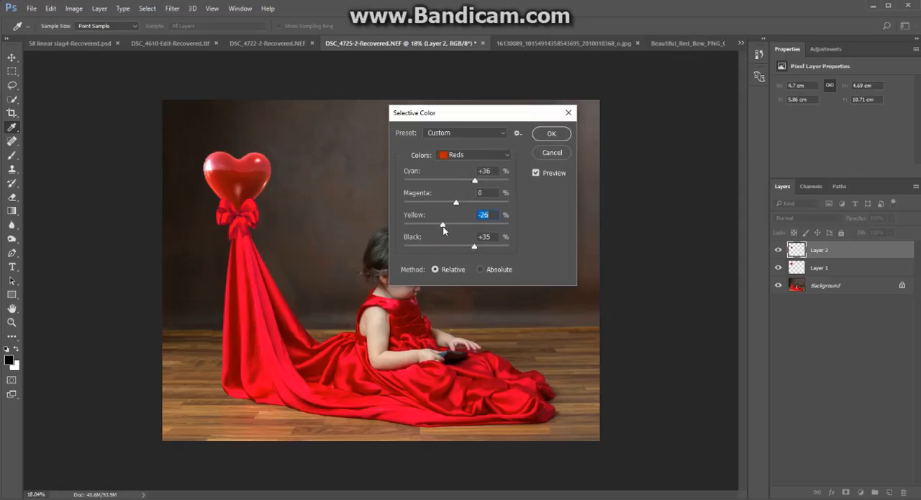
{"action": "left_click", "coordinate": [537, 174]}
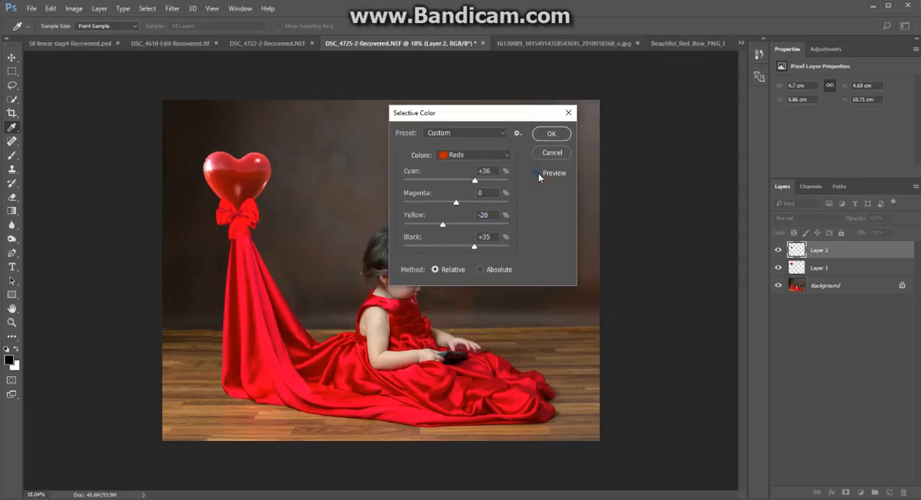
{"action": "left_click", "coordinate": [537, 174]}
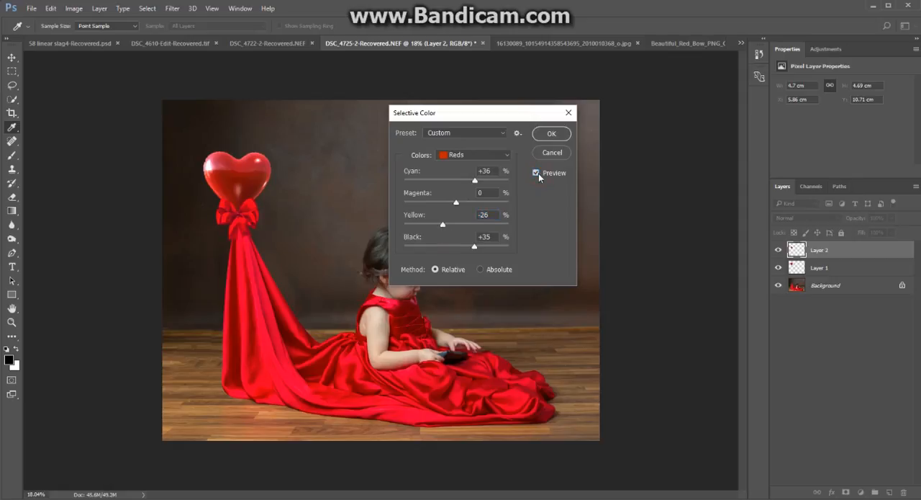
{"action": "left_click", "coordinate": [551, 134]}
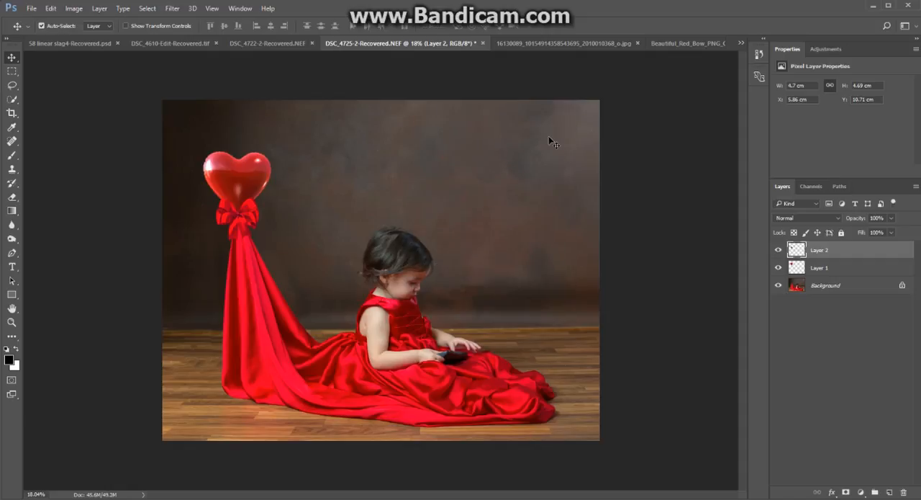
Add a new empty layer between the balloon and bow layers, and set the Brush tool to 18% opacity.
{"action": "left_click", "coordinate": [831, 267]}
{"action": "left_click", "coordinate": [889, 493]}
{"action": "left_click", "coordinate": [12, 156]}
{"action": "left_click_drag", "start_coordinate": [195, 28], "coordinate": [148, 52]}
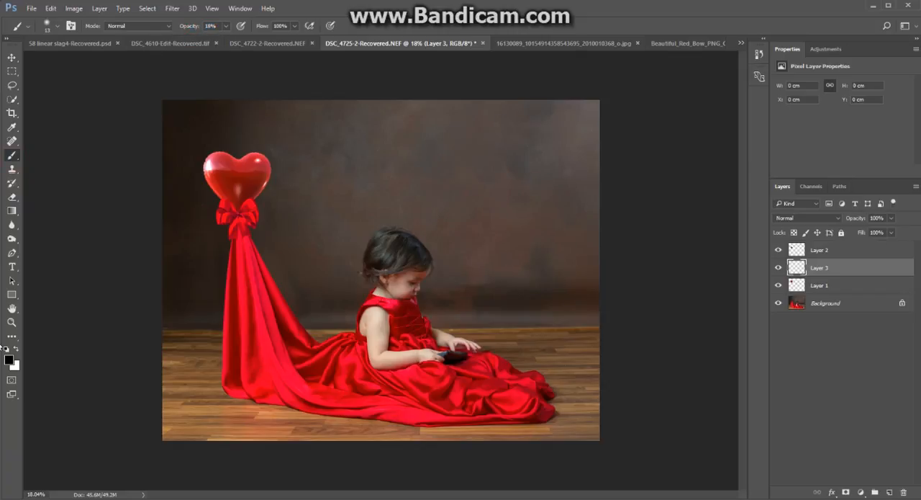
Enlarge the brush to 400 px and paint a soft black shadow around the bow and balloon knot on the new layer.
{"action": "key", "text": "bracketright"}
{"action": "key", "text": "bracketright"}
{"action": "key", "text": "bracketright"}
{"action": "key", "text": "bracketright"}
{"action": "key", "text": "bracketright"}
{"action": "key", "text": "bracketright"}
{"action": "key", "text": "bracketright"}
{"action": "key", "text": "bracketright"}
{"action": "key", "text": "bracketright"}
{"action": "key", "text": "bracketright"}
{"action": "key", "text": "bracketright"}
{"action": "mouse_move", "coordinate": [241, 229]}
{"action": "left_mouse_down"}
{"action": "mouse_move", "coordinate": [226, 230]}
{"action": "mouse_move", "coordinate": [242, 221]}
{"action": "mouse_move", "coordinate": [226, 235]}
{"action": "mouse_move", "coordinate": [263, 240]}
{"action": "mouse_move", "coordinate": [219, 206]}
{"action": "mouse_move", "coordinate": [230, 216]}
{"action": "mouse_move", "coordinate": [267, 212]}
{"action": "mouse_move", "coordinate": [251, 199]}
{"action": "left_mouse_up"}
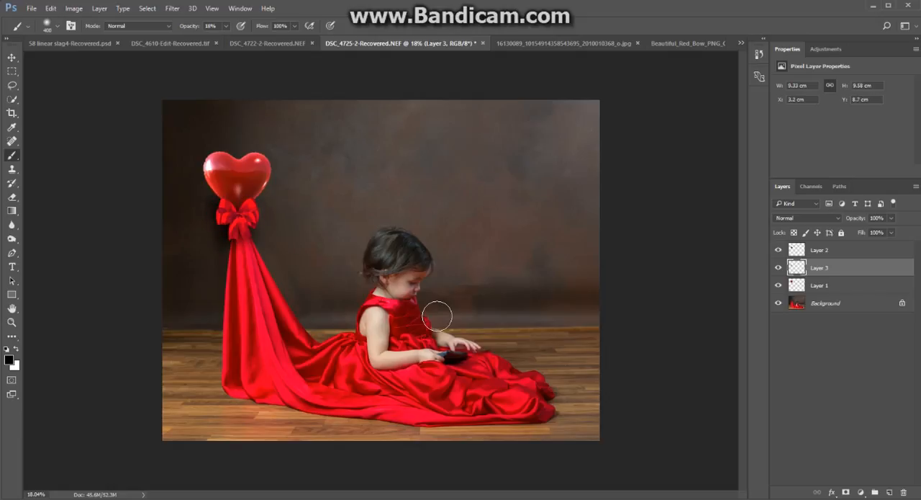
Erase the excess shadow beside the bow with a 150 px Eraser, and compare the image with the shadow layer hidden and shown.
{"action": "key", "text": "e"}
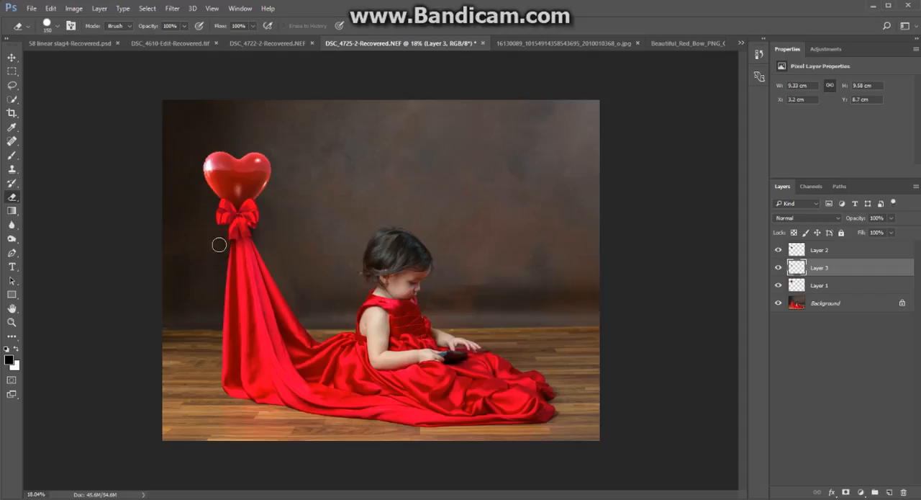
{"action": "mouse_move", "coordinate": [222, 251]}
{"action": "left_mouse_down"}
{"action": "mouse_move", "coordinate": [226, 237]}
{"action": "mouse_move", "coordinate": [221, 256]}
{"action": "mouse_move", "coordinate": [265, 236]}
{"action": "mouse_move", "coordinate": [252, 223]}
{"action": "mouse_move", "coordinate": [258, 235]}
{"action": "left_mouse_up"}
{"action": "left_click", "coordinate": [778, 269]}
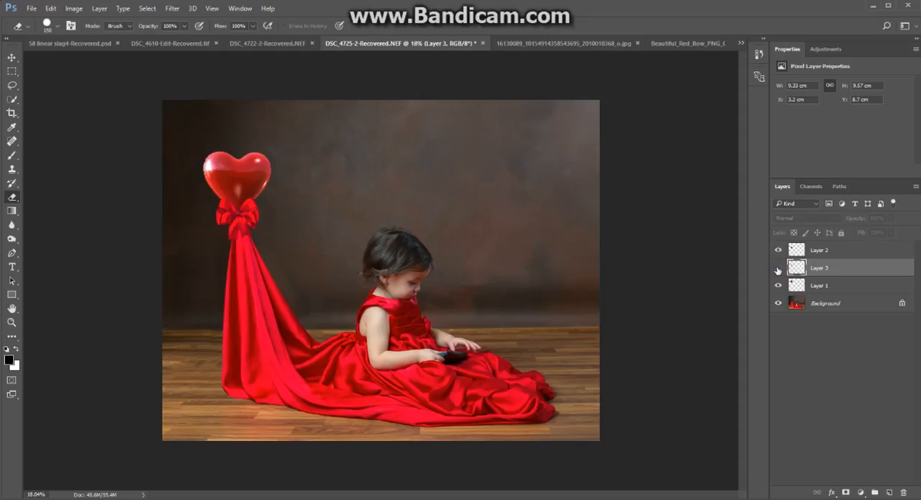
{"action": "left_click", "coordinate": [777, 269]}
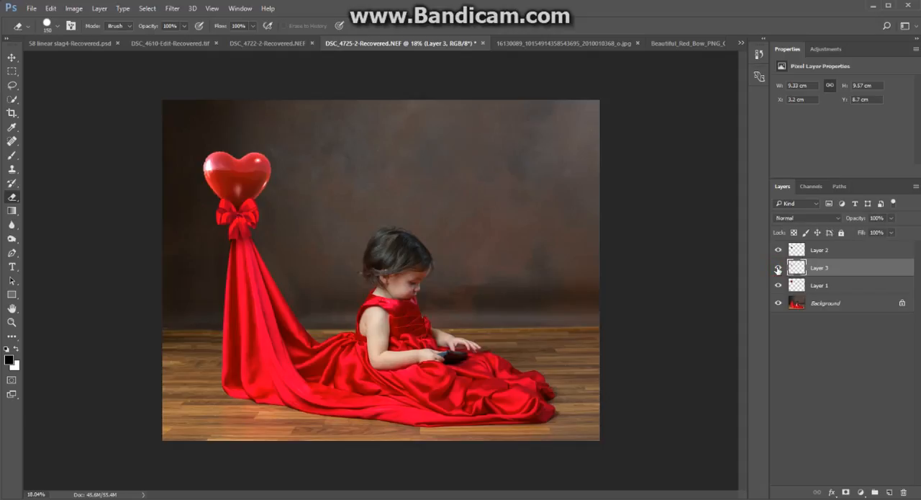
{"action": "left_click", "coordinate": [777, 268]}
{"action": "left_click", "coordinate": [777, 268]}
{"action": "left_click_drag", "start_coordinate": [855, 220], "coordinate": [879, 209]}
{"action": "left_click", "coordinate": [805, 252], "text": "shift"}
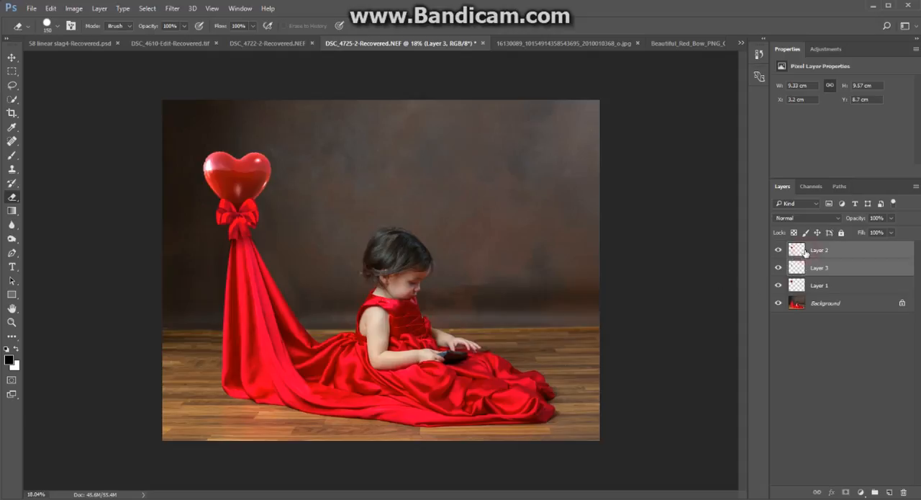
{"action": "left_click", "coordinate": [797, 286], "text": "shift"}
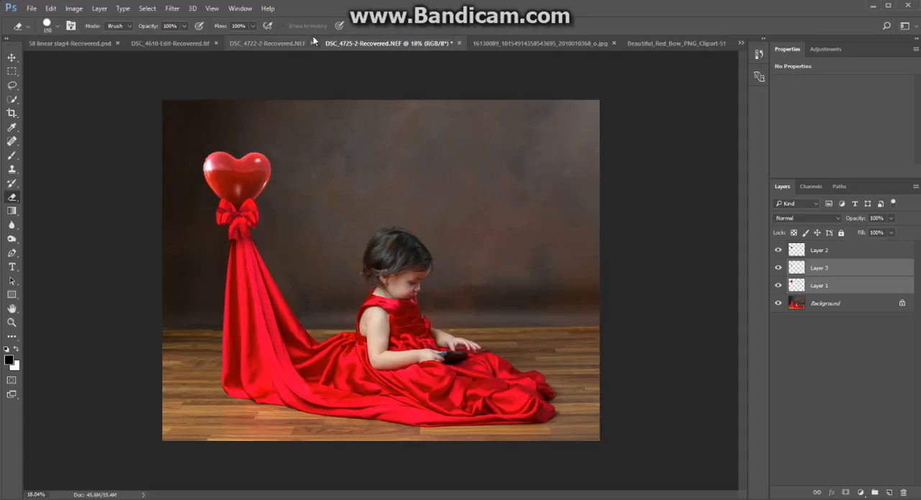
{"action": "left_click", "coordinate": [173, 9]}
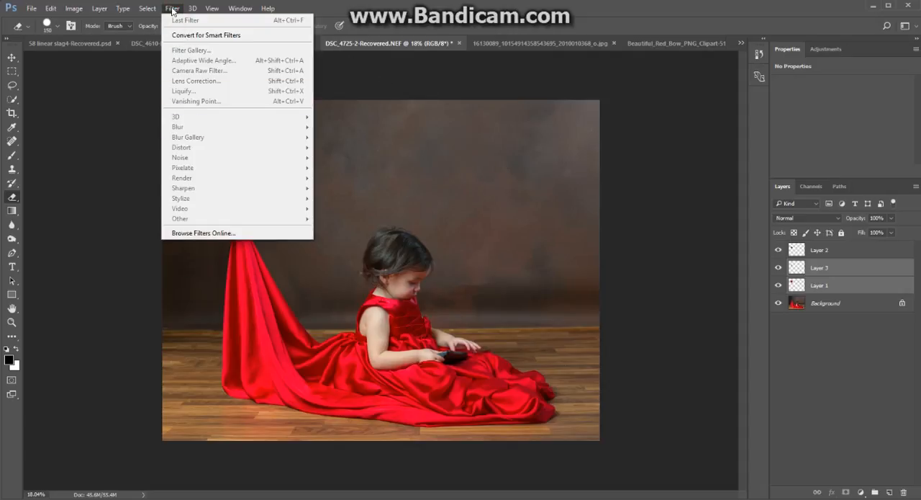
{"action": "left_click", "coordinate": [173, 10]}
{"action": "left_click", "coordinate": [845, 283]}
{"action": "left_click", "coordinate": [819, 250]}
Try a Gaussian Blur with a 2.5-pixel radius on the balloon layer, and cancel it.
{"action": "left_click", "coordinate": [814, 286]}
{"action": "left_click", "coordinate": [172, 8]}
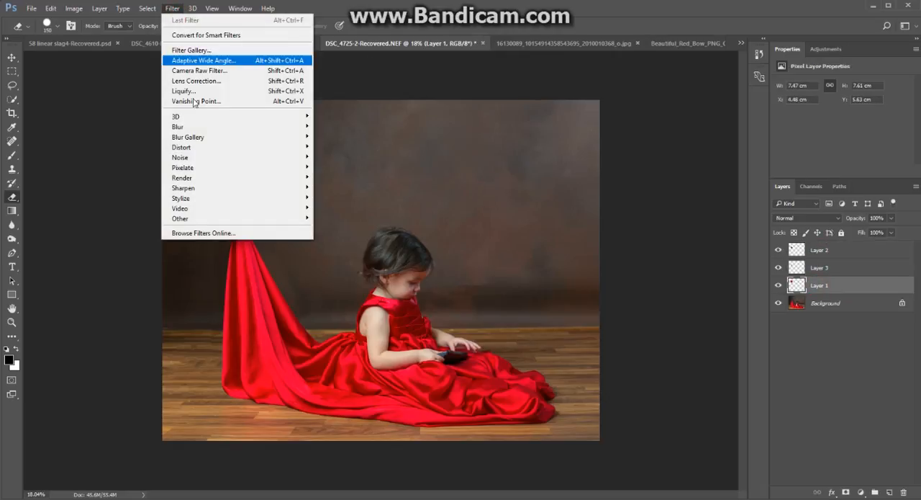
{"action": "mouse_move", "coordinate": [193, 129]}
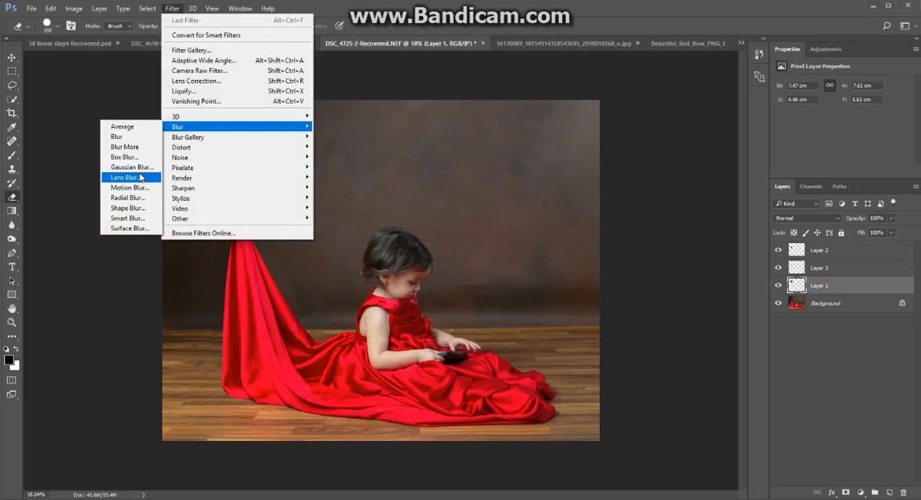
{"action": "left_click", "coordinate": [137, 167]}
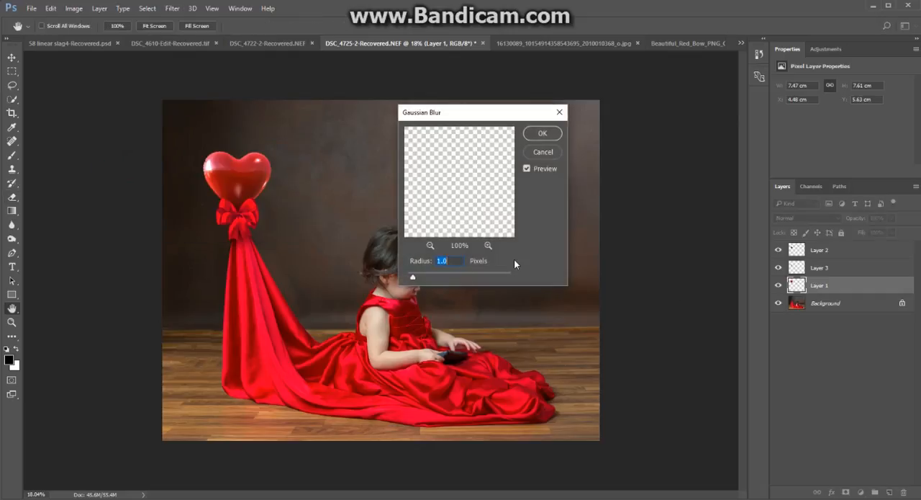
{"action": "left_click_drag", "start_coordinate": [413, 276], "coordinate": [422, 277]}
{"action": "left_click", "coordinate": [541, 151]}
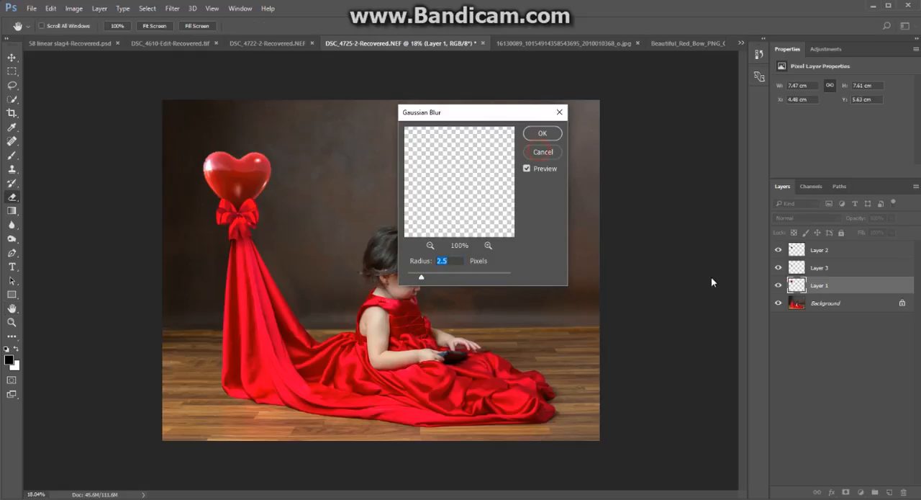
{"action": "key", "text": "e"}
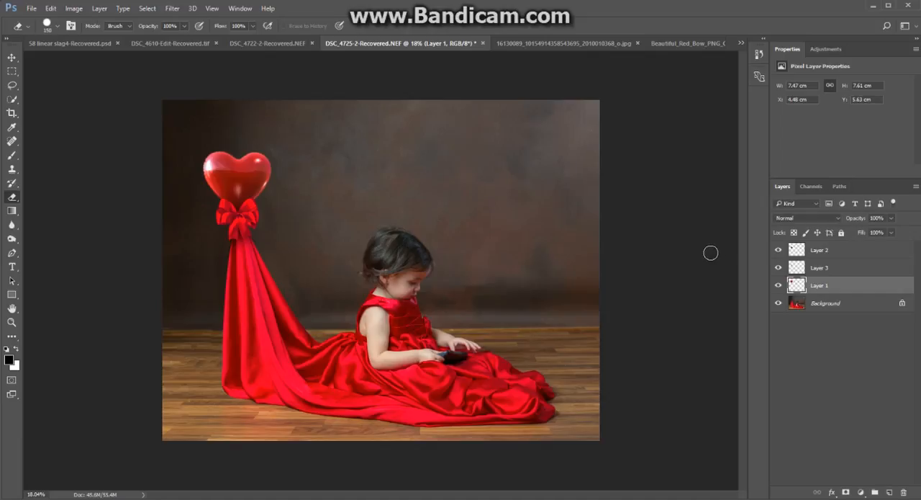